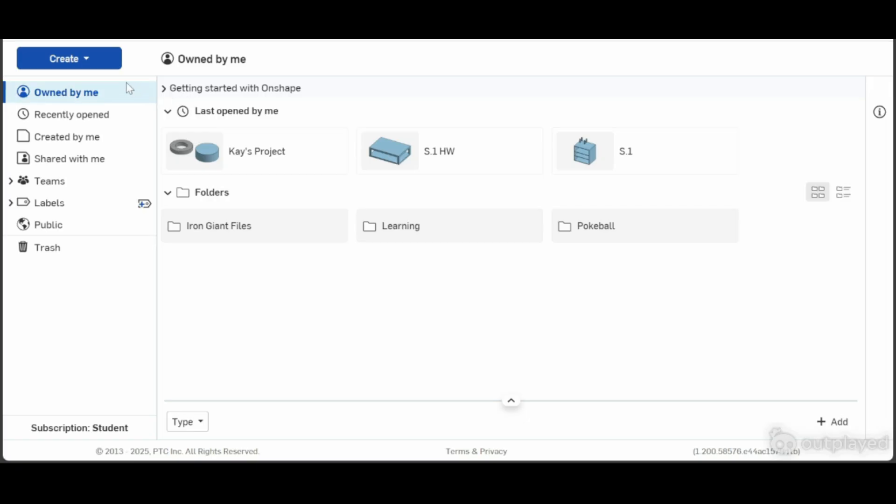
# - Create a new document named Beginner Tutorial One
pyautogui.click(100, 64)
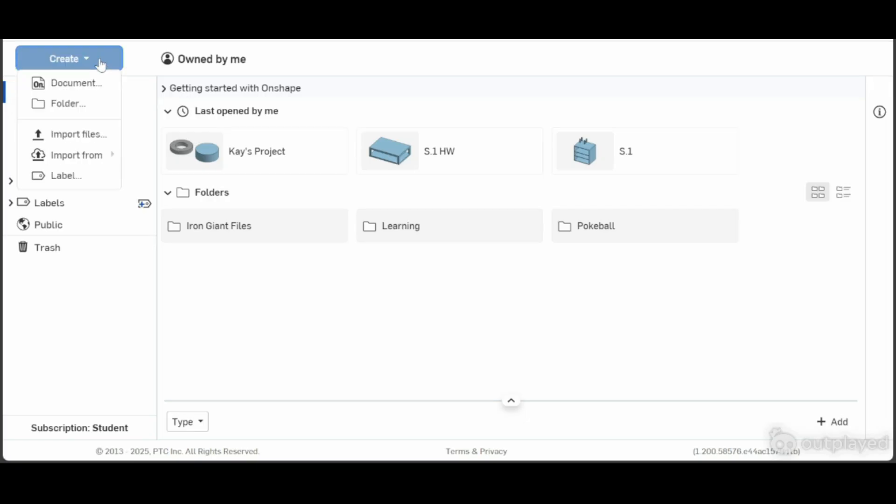
pyautogui.click(81, 82)
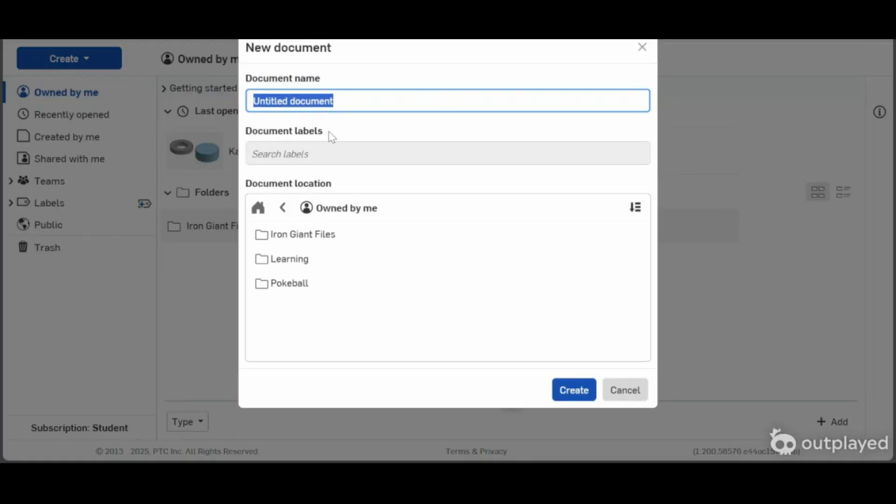
pyautogui.press('BackSpace')
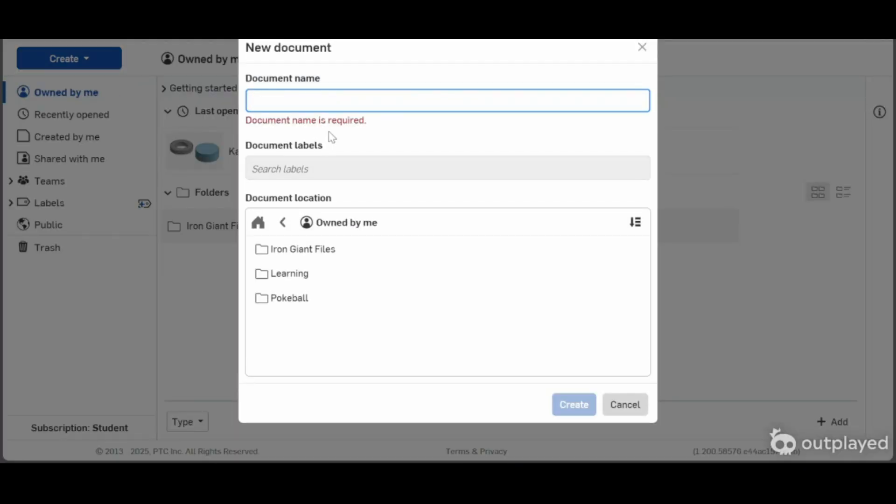
pyautogui.write('Beg')
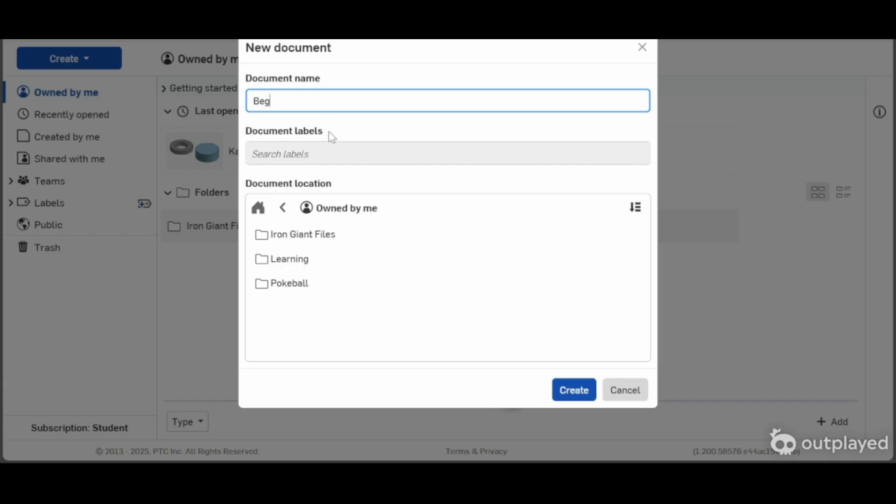
pyautogui.write('inner Tutorial One')
pyautogui.click(557, 395)
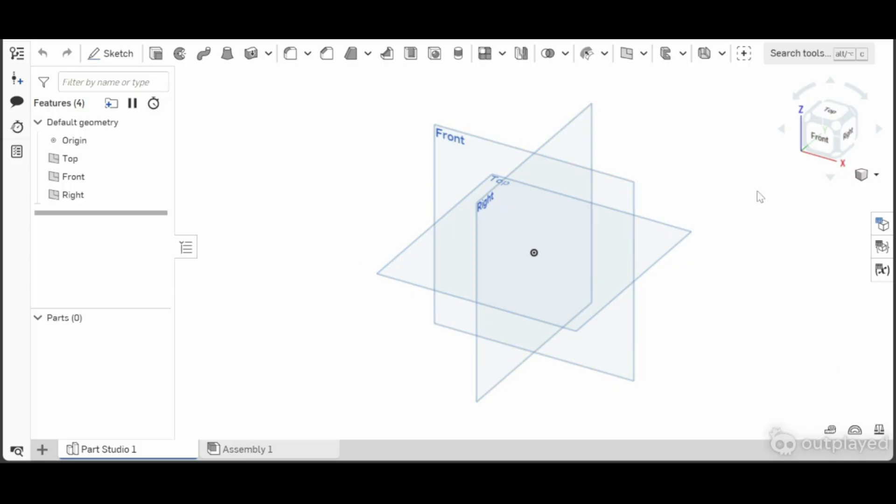
pyautogui.click(854, 111)
pyautogui.click(854, 111)
pyautogui.click(855, 111)
pyautogui.click(855, 111)
pyautogui.click(856, 114)
pyautogui.moveTo(322, 449)
pyautogui.click(213, 450)
pyautogui.click(164, 448)
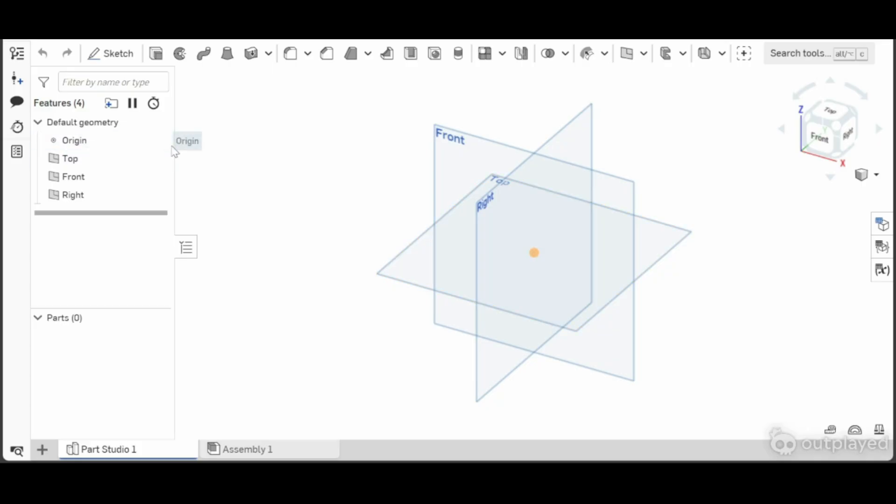
pyautogui.moveTo(174, 152)
pyautogui.mouseDown()
pyautogui.moveTo(256, 162)
pyautogui.moveTo(176, 154)
pyautogui.mouseUp()
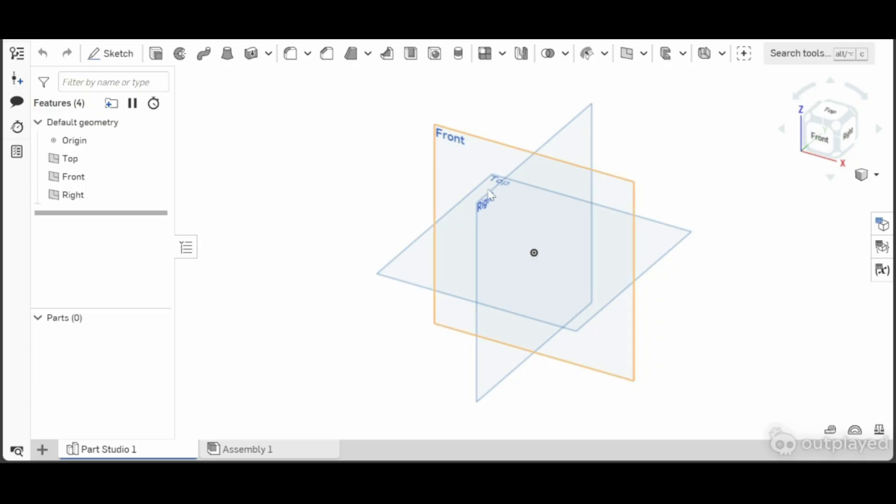
pyautogui.click(471, 174)
pyautogui.click(531, 188)
pyautogui.click(527, 188)
pyautogui.click(474, 177)
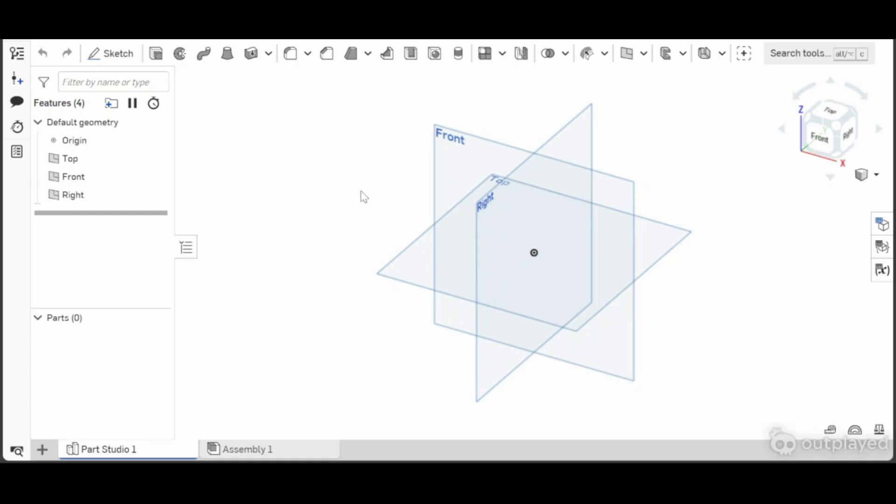
pyautogui.moveTo(672, 113); pyautogui.dragTo(262, 331)
pyautogui.rightClick(379, 201)
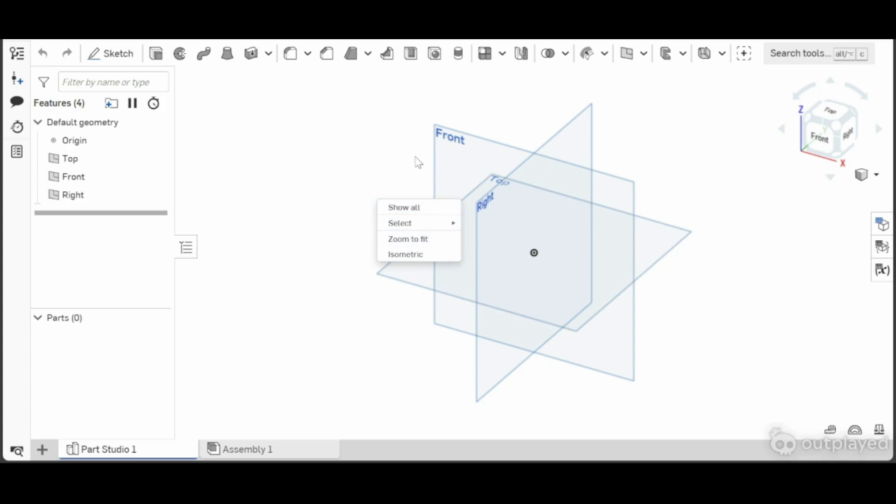
pyautogui.rightClick(477, 158)
pyautogui.rightClick(368, 216)
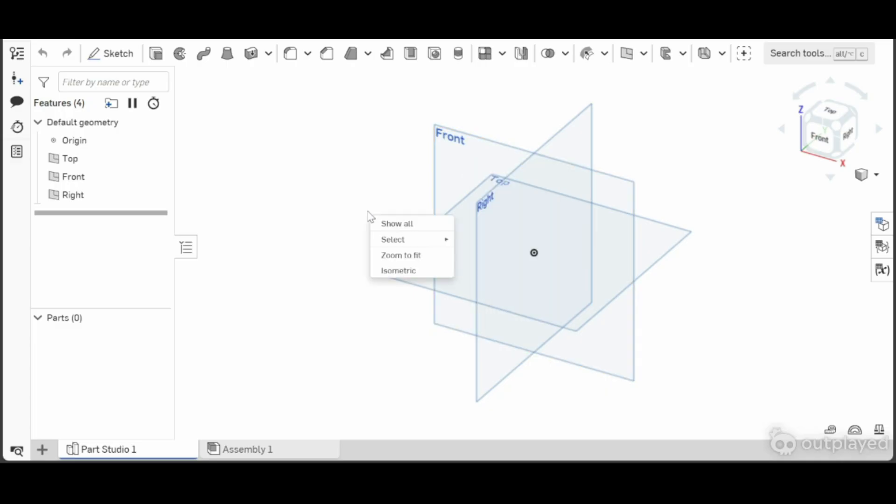
pyautogui.click(375, 163)
# - Examine the three default planes around the origin by orbiting, zooming and panning the view
pyautogui.moveTo(363, 205); pyautogui.dragTo(422, 221, button='right')
pyautogui.click(853, 120)
pyautogui.moveTo(556, 224)
pyautogui.mouseDown(button='right')
pyautogui.moveTo(544, 210)
pyautogui.moveTo(509, 202)
pyautogui.moveTo(555, 229)
pyautogui.mouseUp(button='right')
pyautogui.click(832, 128)
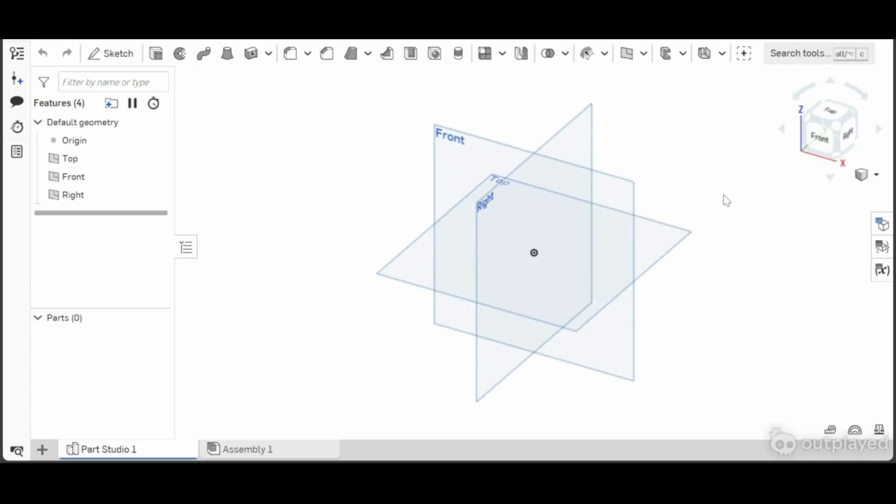
pyautogui.scroll(3, 526, 224)
pyautogui.scroll(-3, 526, 224)
pyautogui.scroll(3, 525, 226)
pyautogui.scroll(-2, 524, 227)
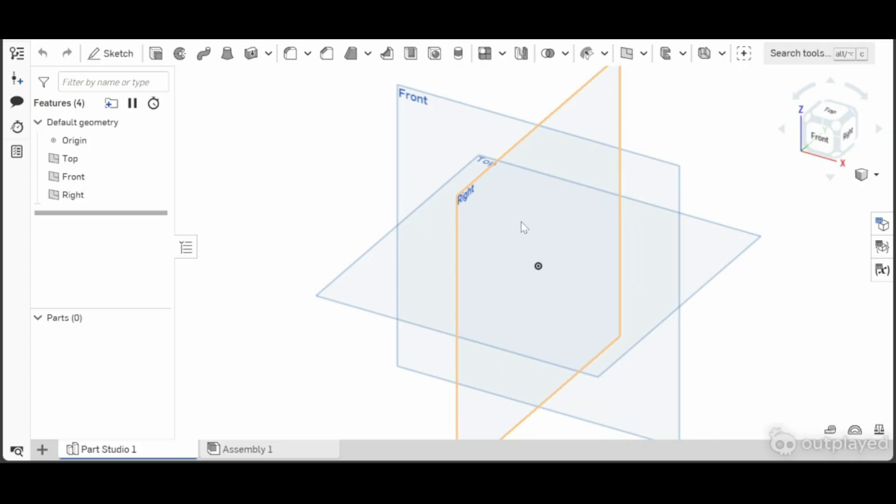
pyautogui.scroll(-2, 521, 226)
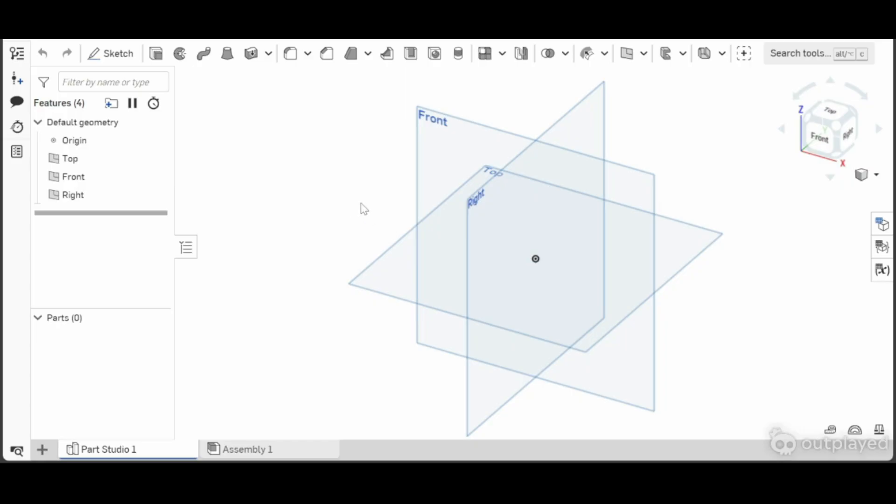
pyautogui.moveTo(397, 205); pyautogui.dragTo(348, 201, button='middle')
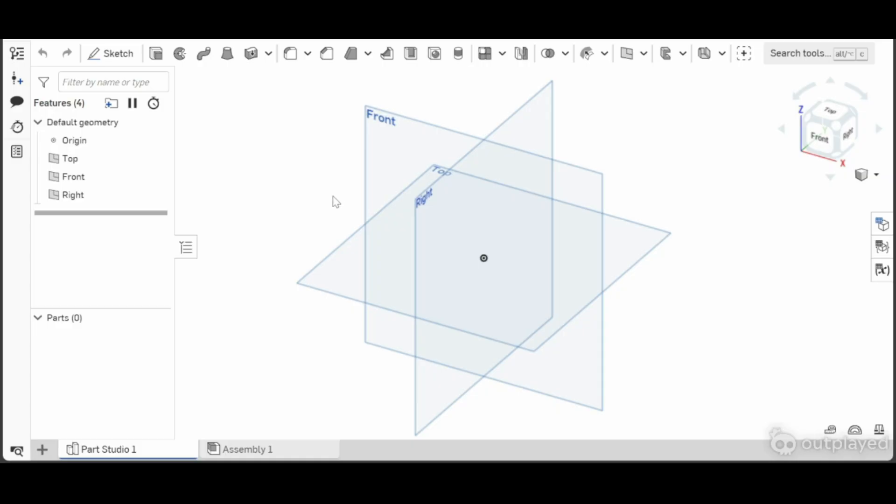
pyautogui.moveTo(627, 174); pyautogui.dragTo(653, 181, button='middle')
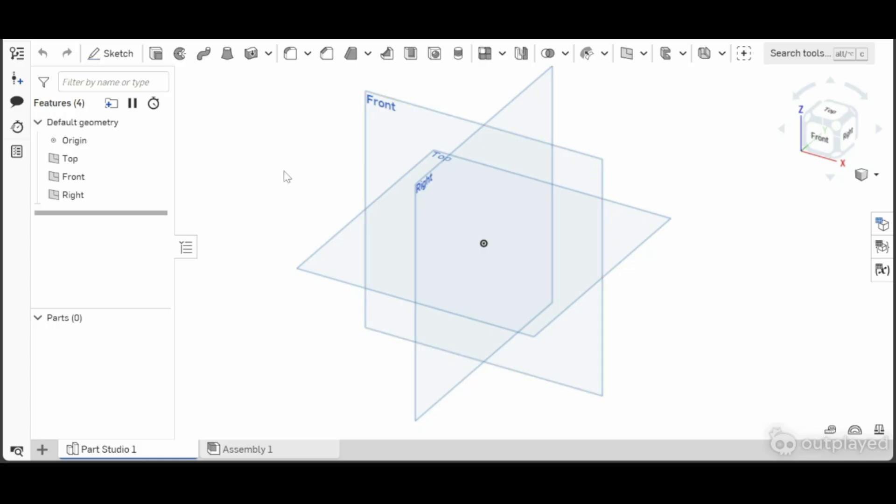
# - Start a sketch on the Top plane, view it normal to the sketch plane, and hide the Front and Right planes
pyautogui.click(112, 55)
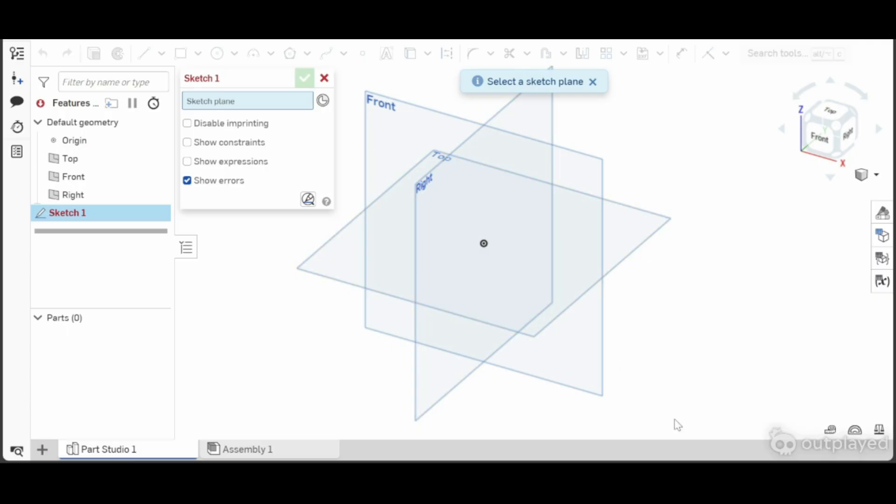
pyautogui.click(371, 258)
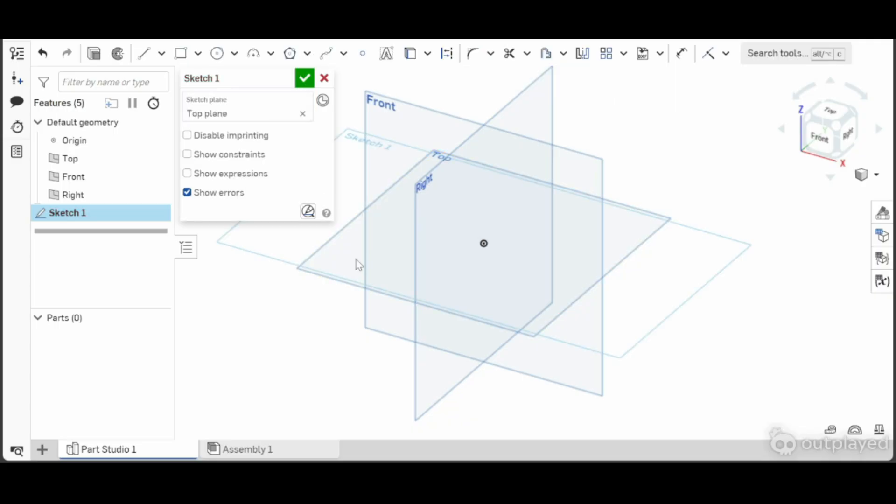
pyautogui.rightClick(323, 261)
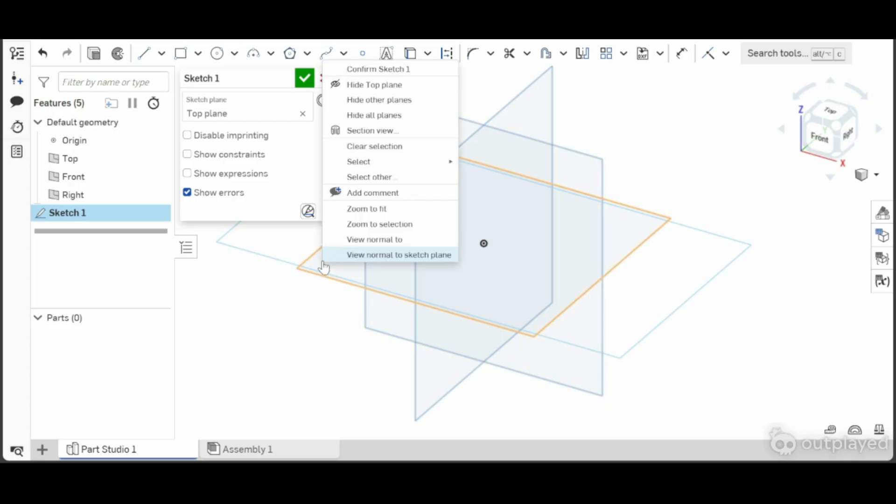
pyautogui.click(434, 256)
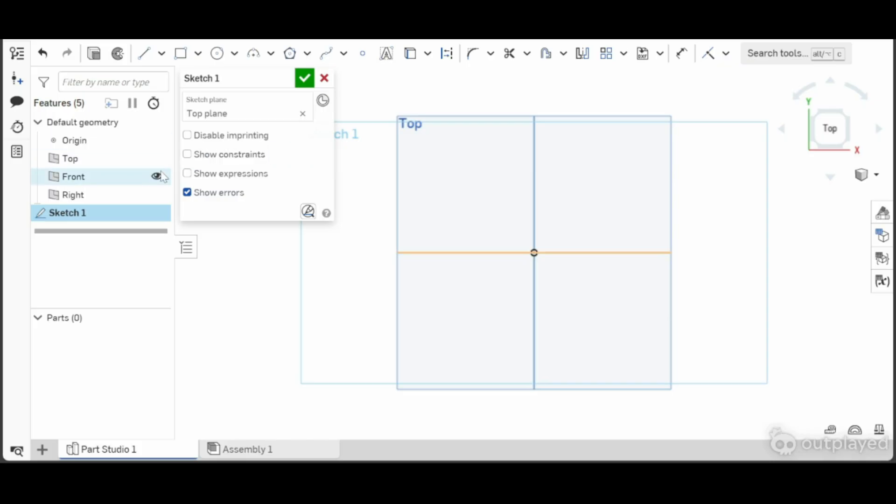
pyautogui.click(156, 176)
pyautogui.click(156, 195)
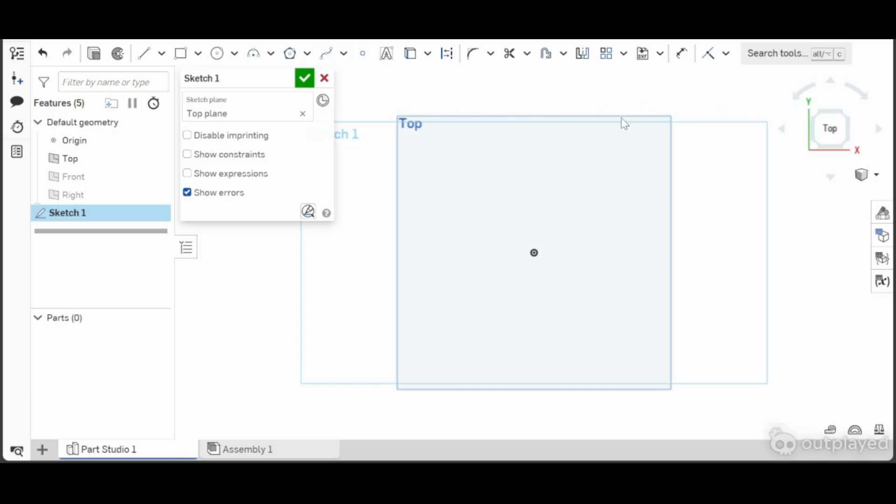
# - Sketch a closed four-sided outline of single lines, about 1.29 wide, to the left of the origin
pyautogui.click(147, 55)
pyautogui.click(415, 195)
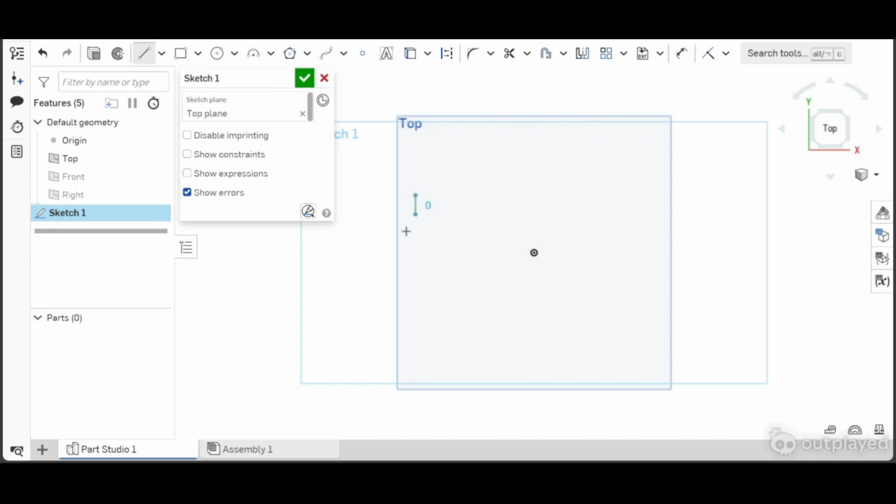
pyautogui.click(415, 265)
pyautogui.click(474, 265)
pyautogui.click(475, 197)
pyautogui.click(416, 195)
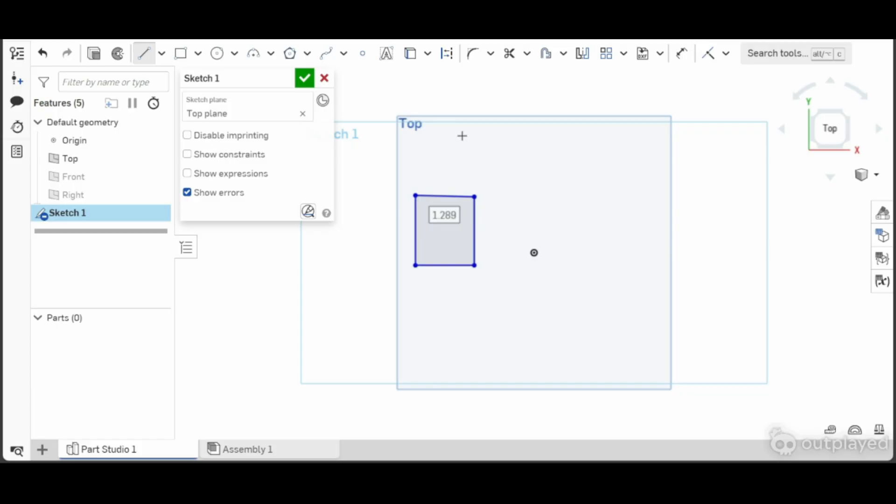
# - Sketch a diagonal midpoint line about 1.56 long above the four-sided outline and a corner rectangle about 2.39 by 1.58 below it
pyautogui.click(162, 53)
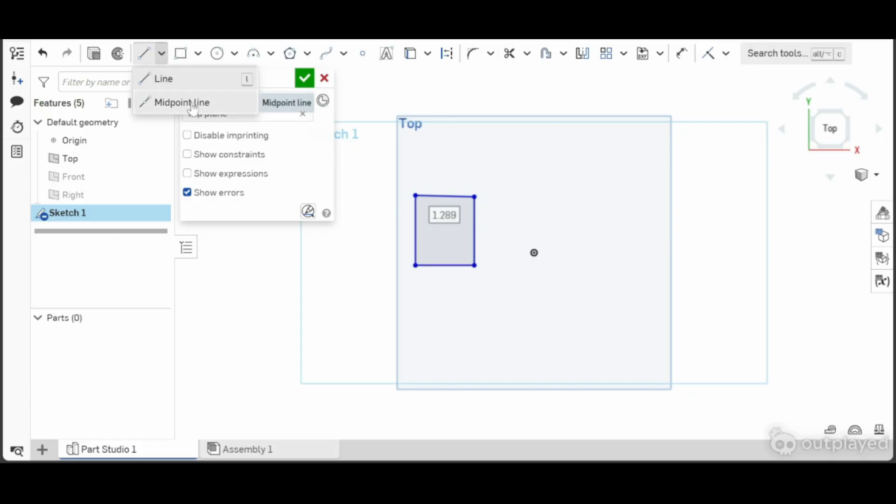
pyautogui.click(192, 102)
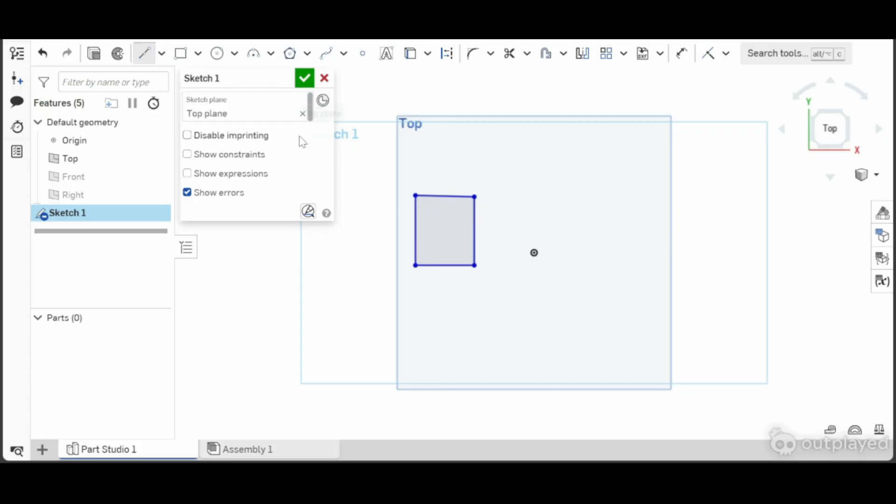
pyautogui.click(429, 146)
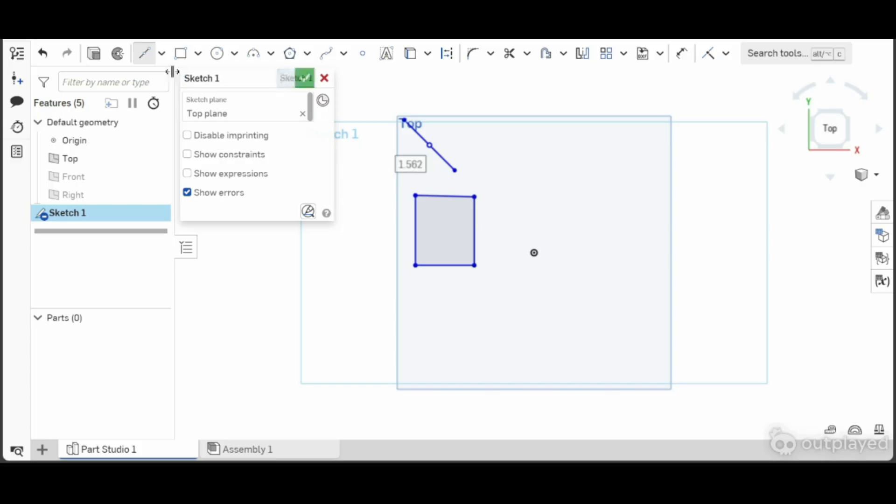
pyautogui.click(180, 53)
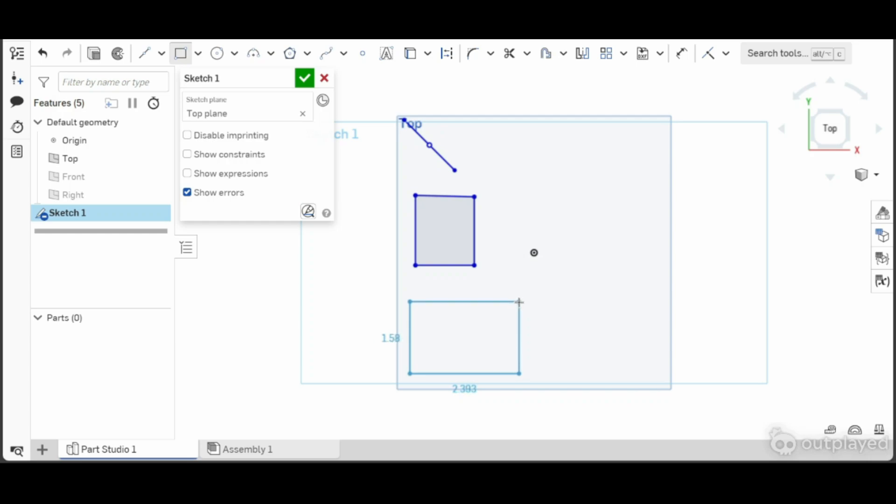
pyautogui.click(518, 302)
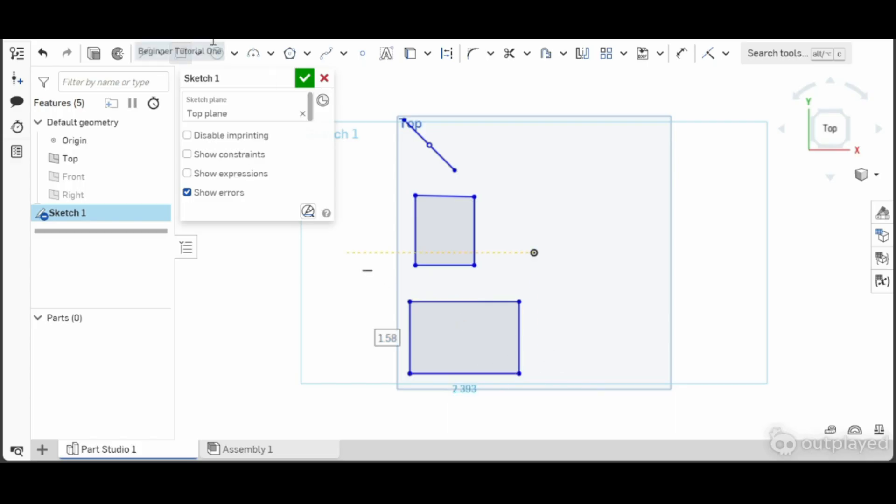
# - Sketch two center point rectangles, about 1.38 by 3.04 to the right of the origin and about 1.24 by 0.98 above it
pyautogui.click(199, 54)
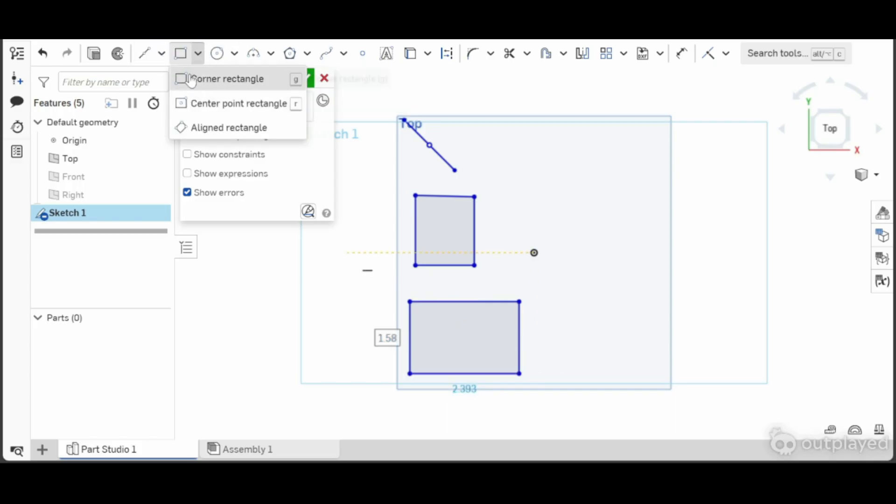
pyautogui.click(216, 104)
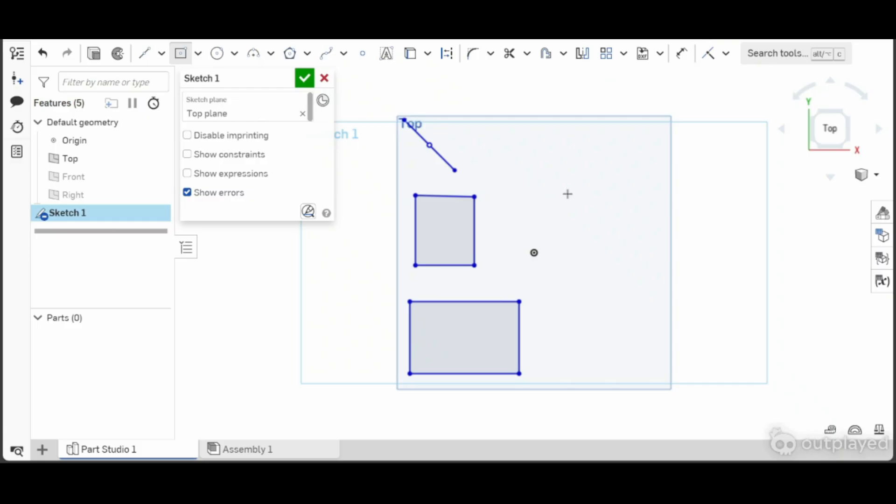
pyautogui.click(613, 272)
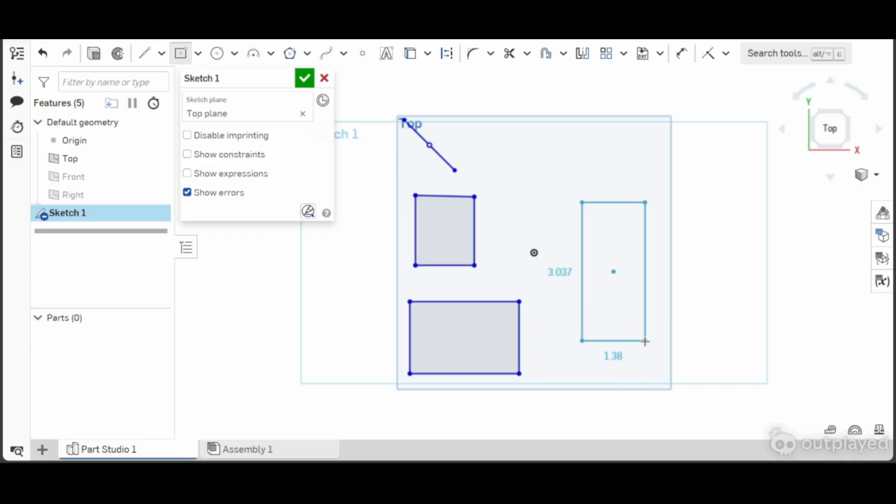
pyautogui.click(645, 341)
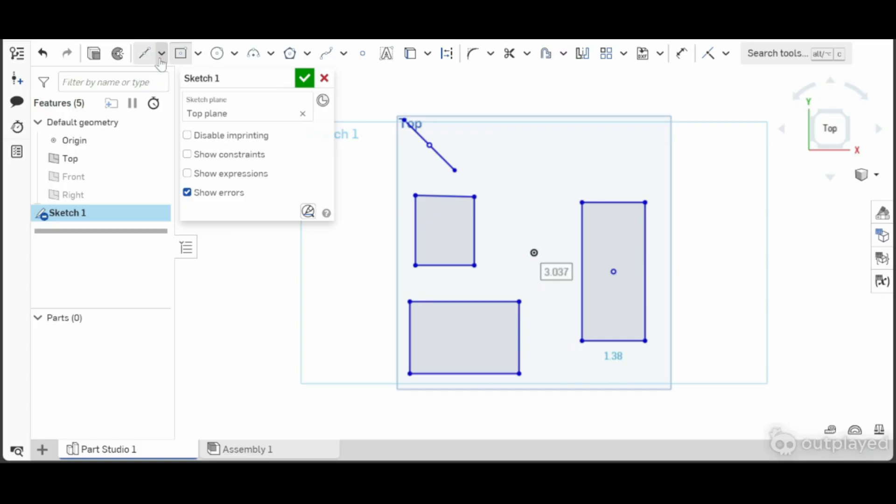
pyautogui.click(534, 154)
pyautogui.click(506, 177)
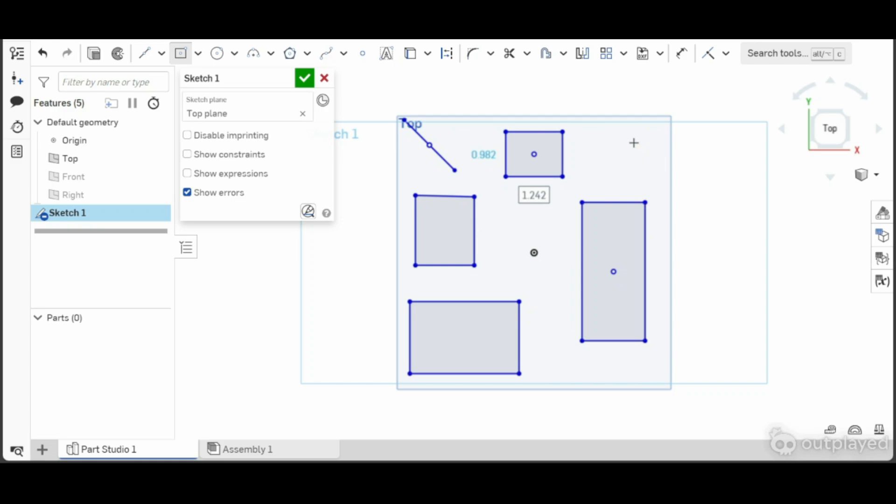
pyautogui.press('Escape')
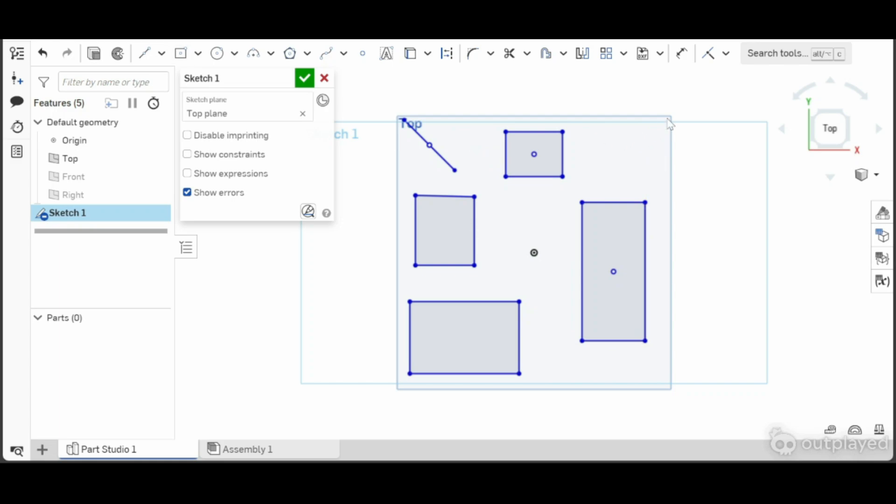
# - Delete all lines and rectangles from the sketch on the Top plane
pyautogui.moveTo(676, 112)
pyautogui.mouseDown()
pyautogui.moveTo(629, 160)
pyautogui.moveTo(572, 189)
pyautogui.moveTo(430, 356)
pyautogui.moveTo(400, 418)
pyautogui.mouseUp()
pyautogui.press('Delete')
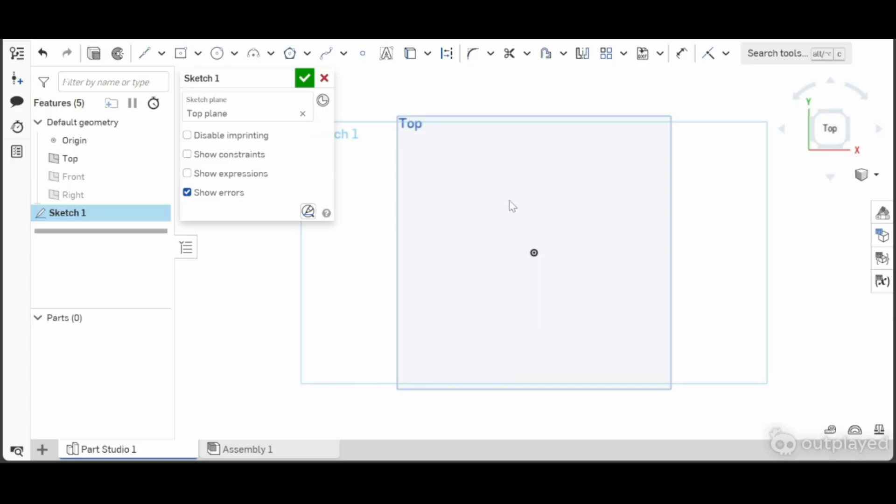
# - Sketch a center point circle about 0.88 in diameter left of the origin and a 3 point circle about 2.12 in diameter above it
pyautogui.click(217, 53)
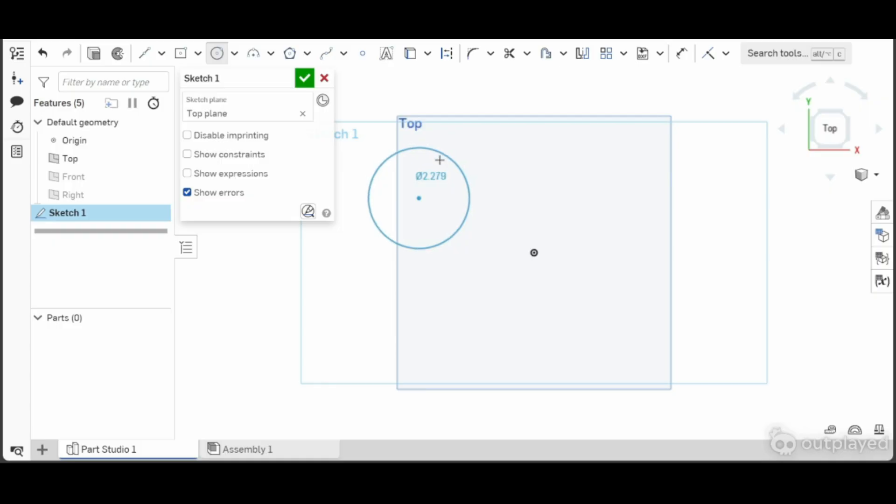
pyautogui.click(422, 178)
pyautogui.click(235, 58)
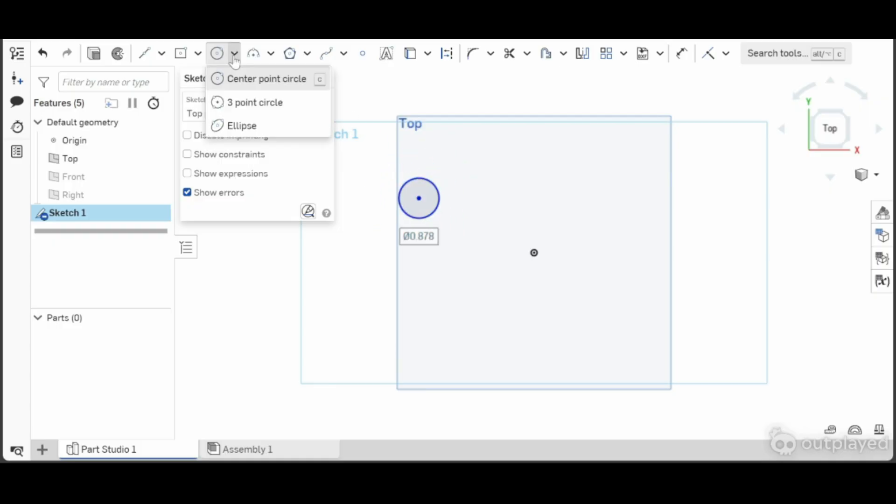
pyautogui.click(249, 101)
pyautogui.click(493, 153)
pyautogui.click(587, 170)
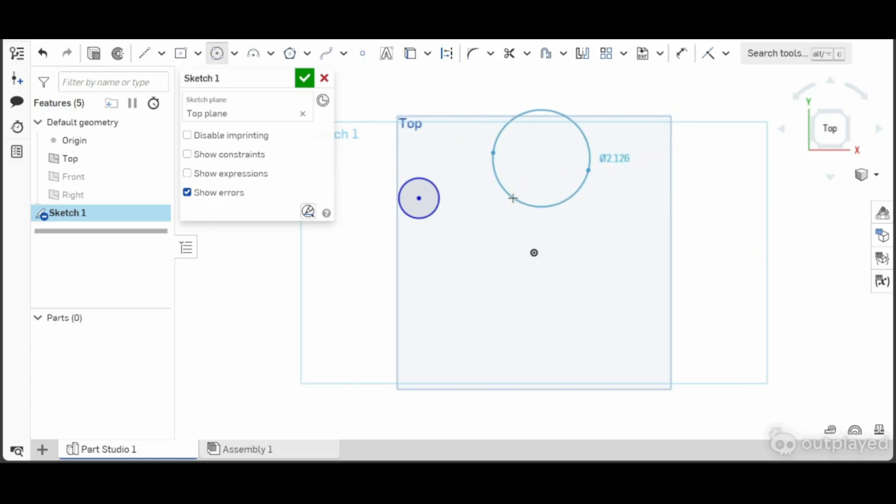
pyautogui.click(512, 198)
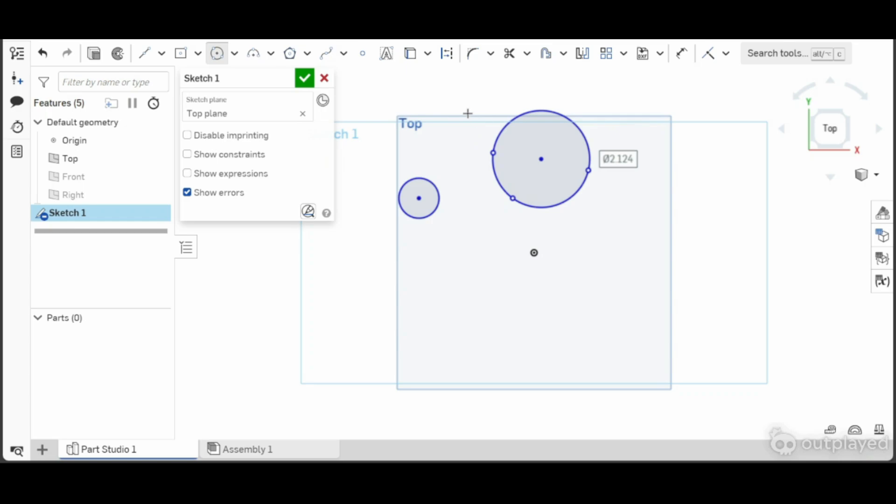
# - Sketch an ellipse about 2.49 wide and 2.36 high to the right of the origin
pyautogui.click(236, 54)
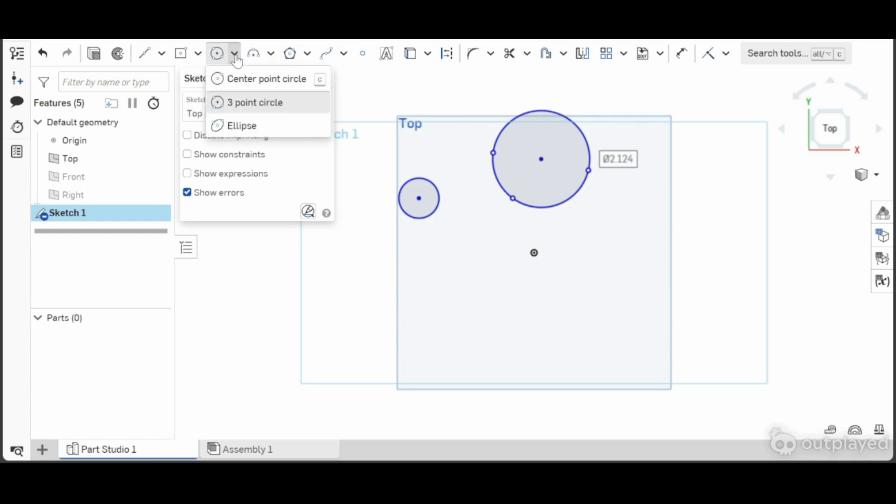
pyautogui.click(257, 126)
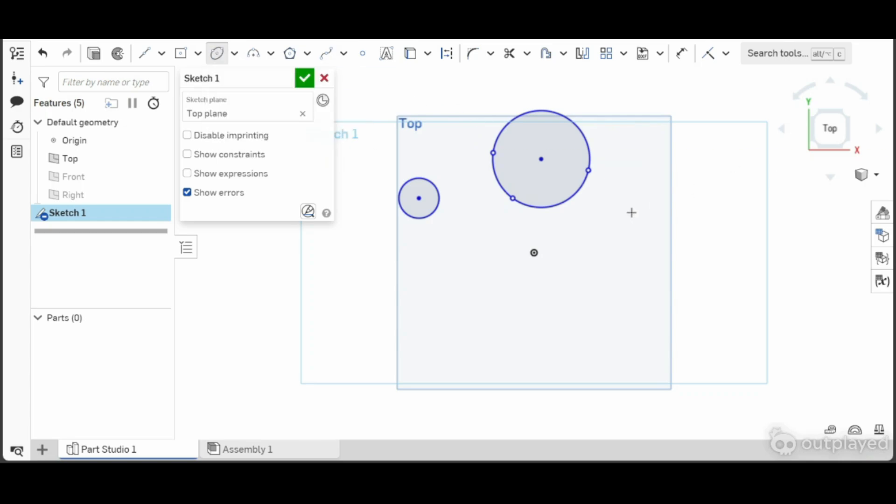
pyautogui.click(645, 219)
pyautogui.click(641, 273)
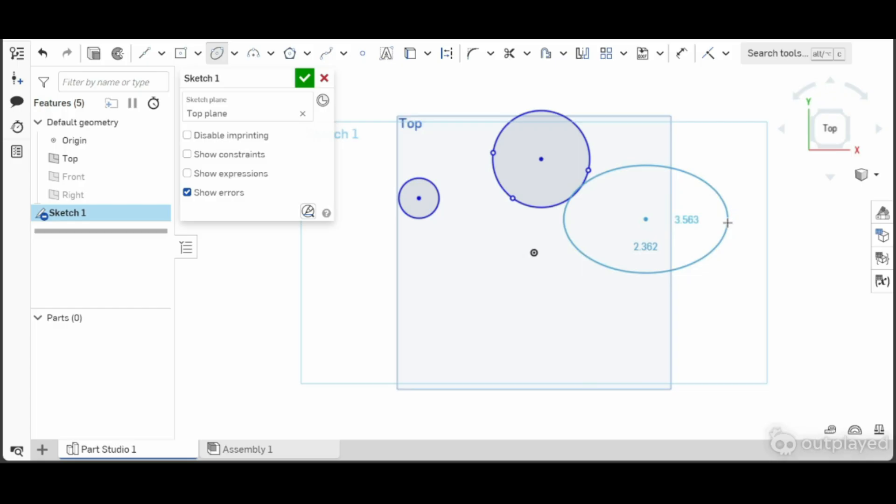
pyautogui.click(702, 219)
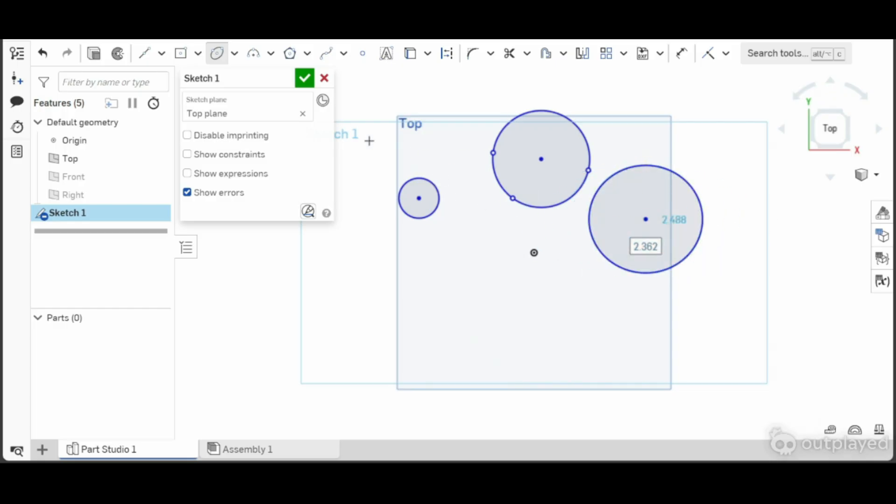
# - Delete both circles and the ellipse from the sketch
pyautogui.click(216, 53)
pyautogui.moveTo(703, 104); pyautogui.dragTo(181, 387)
pyautogui.press('Delete')
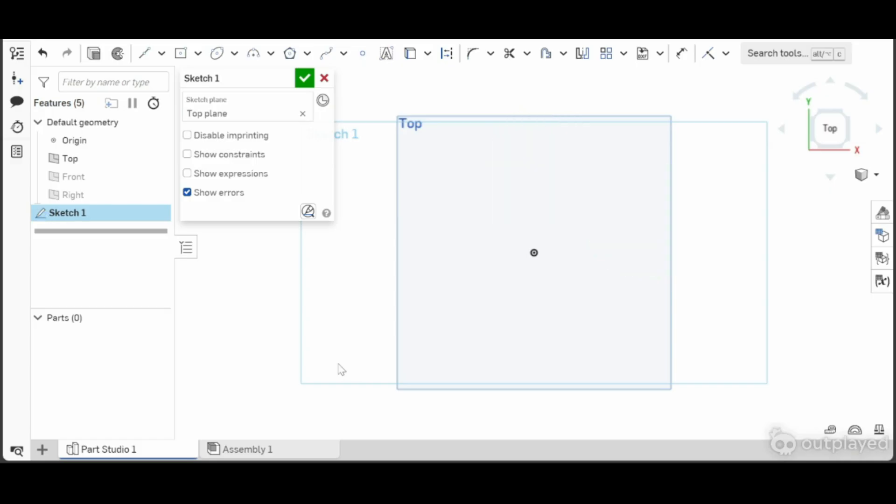
# - Sketch a 3 point arc with a radius of about 1.17 above and to the left of the origin
pyautogui.click(252, 55)
pyautogui.click(409, 164)
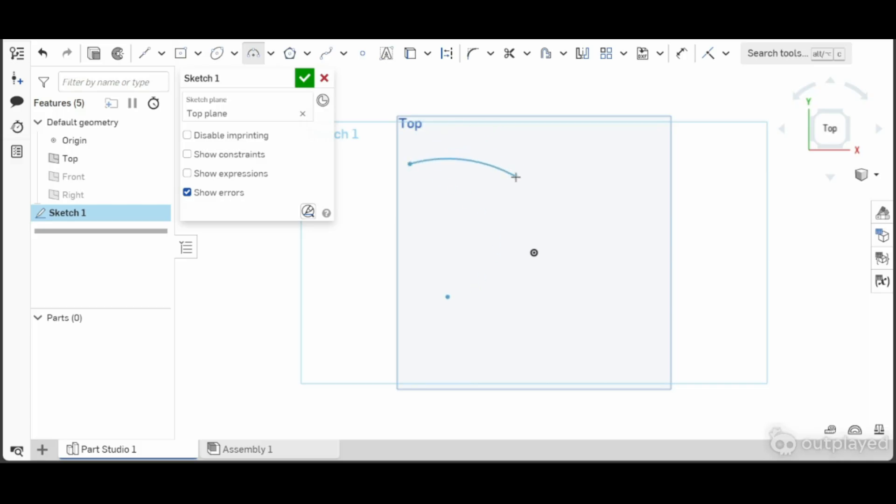
pyautogui.click(516, 163)
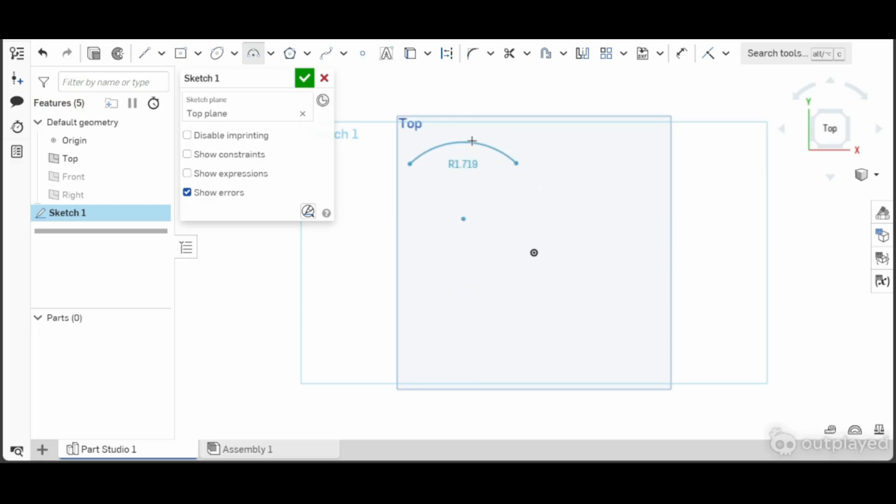
pyautogui.click(459, 113)
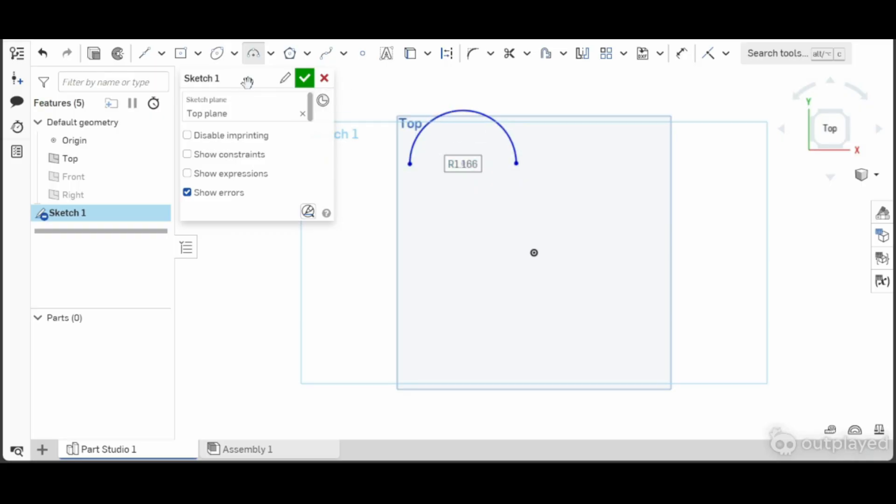
# - Sketch a conic curve with a Rho of 0.5 to the right of the arc
pyautogui.click(269, 54)
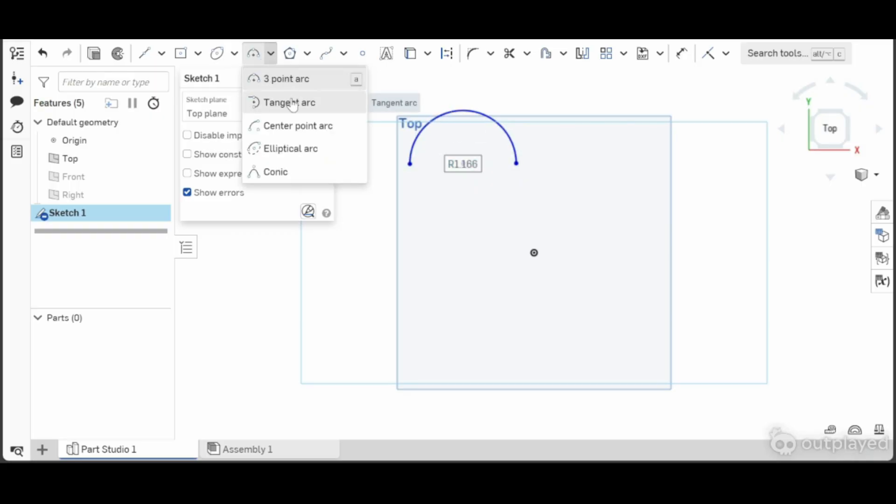
pyautogui.click(299, 170)
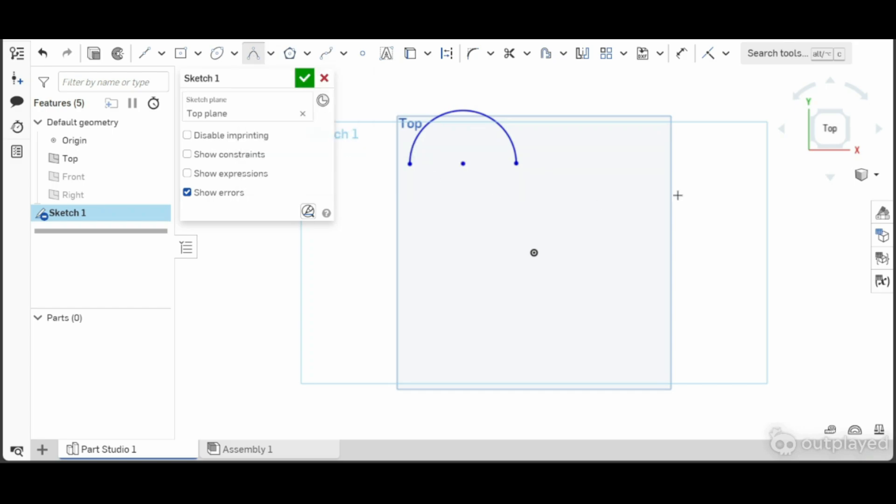
pyautogui.click(636, 162)
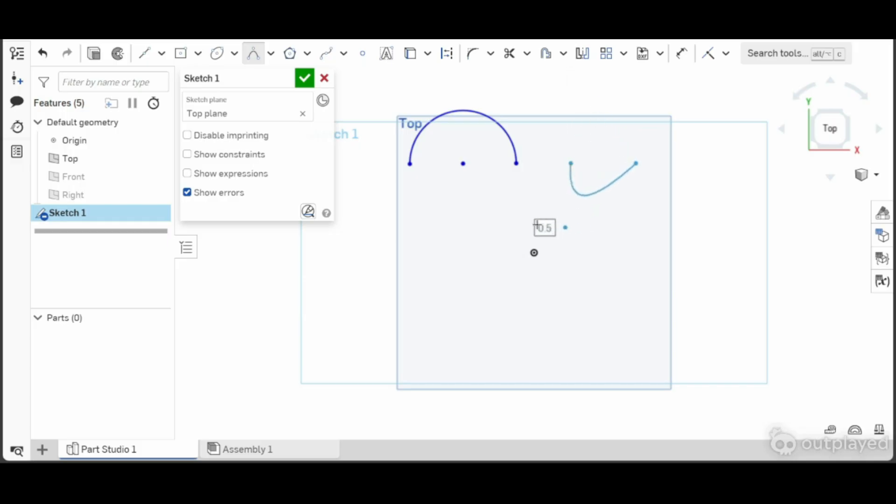
pyautogui.click(474, 218)
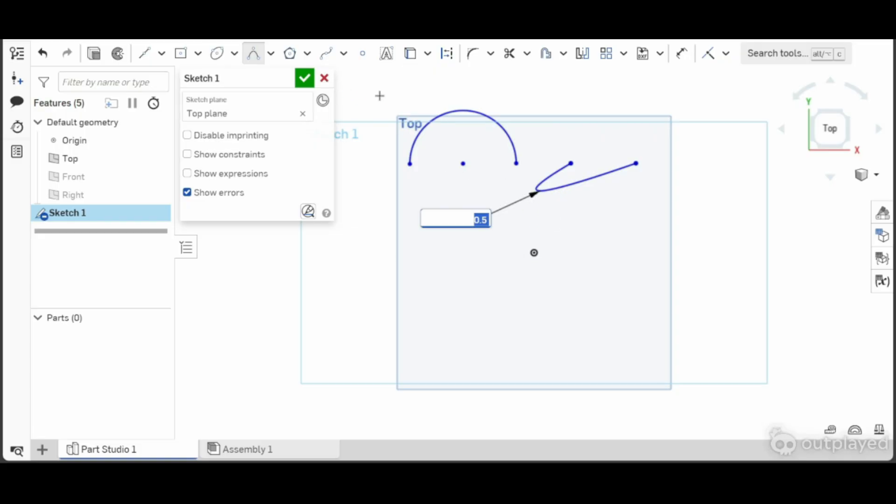
pyautogui.press('Return')
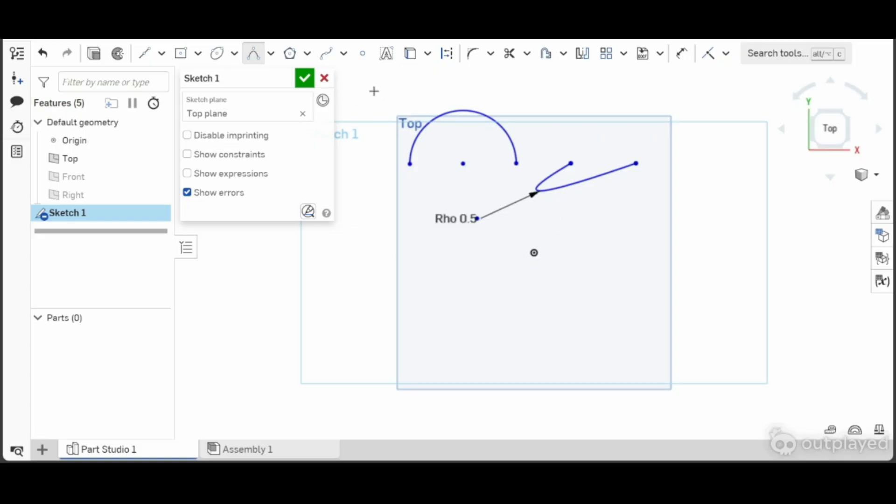
# - Sketch a four-sided polygon around a circle about 1.54 in diameter, below and to the left of the origin
pyautogui.click(289, 53)
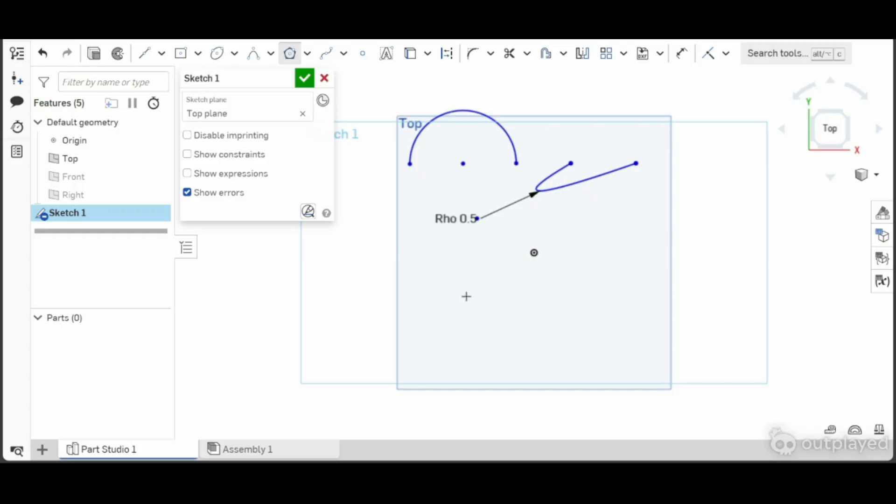
pyautogui.click(433, 304)
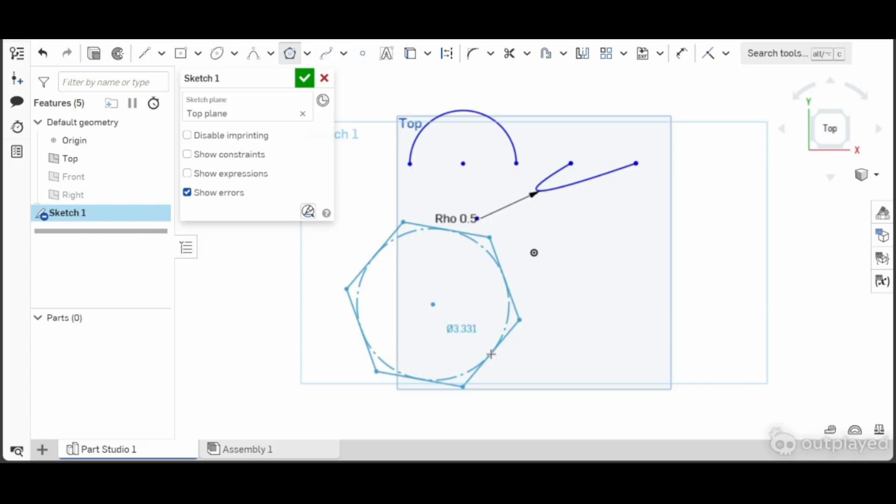
pyautogui.click(453, 334)
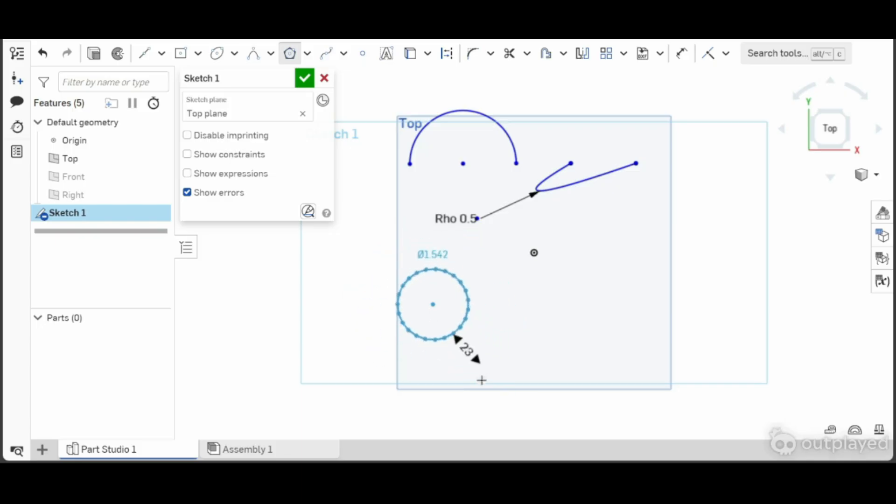
pyautogui.click(430, 334)
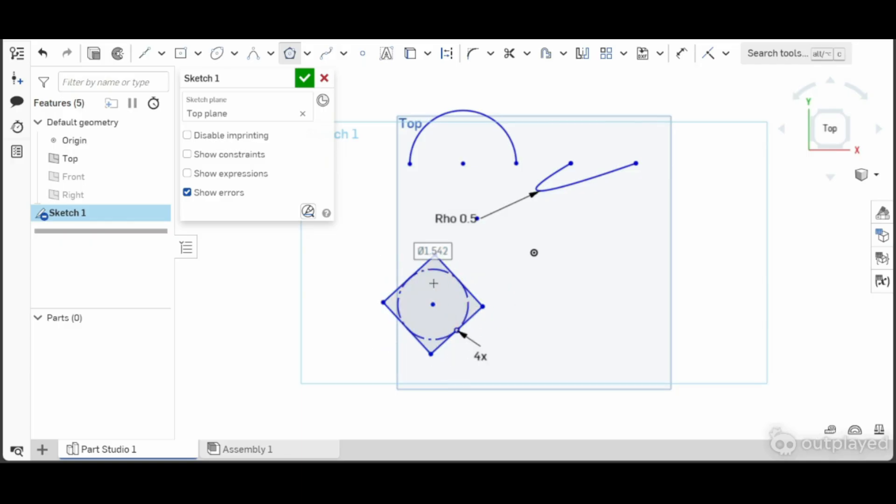
# - Sketch a closed spline through seven points below and to the right of the origin
pyautogui.click(326, 54)
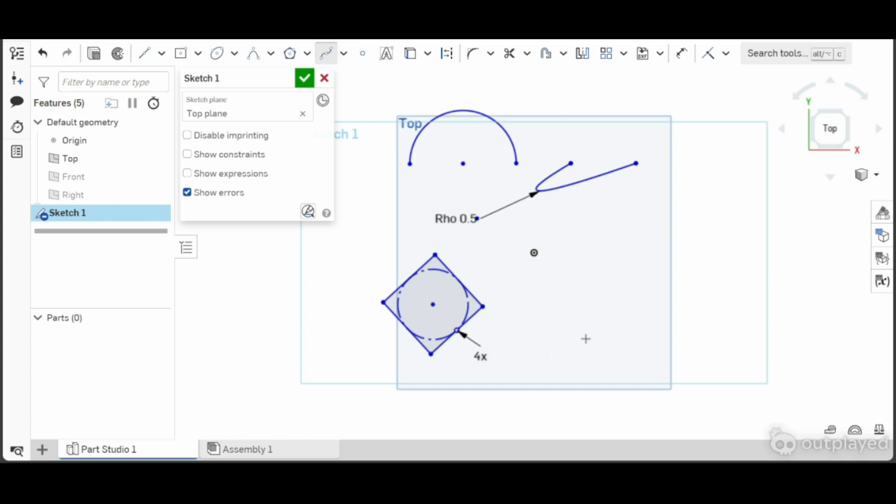
pyautogui.click(599, 304)
pyautogui.click(637, 317)
pyautogui.click(626, 359)
pyautogui.click(602, 363)
pyautogui.click(573, 363)
pyautogui.click(585, 338)
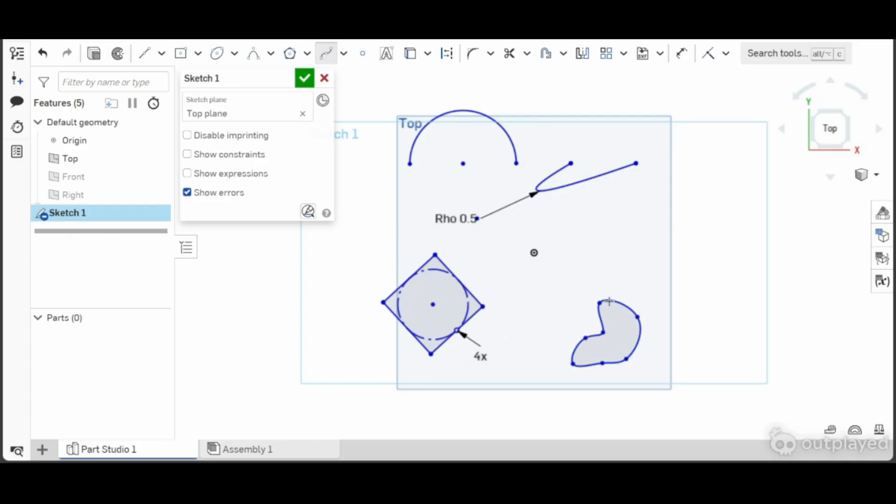
pyautogui.press('Escape')
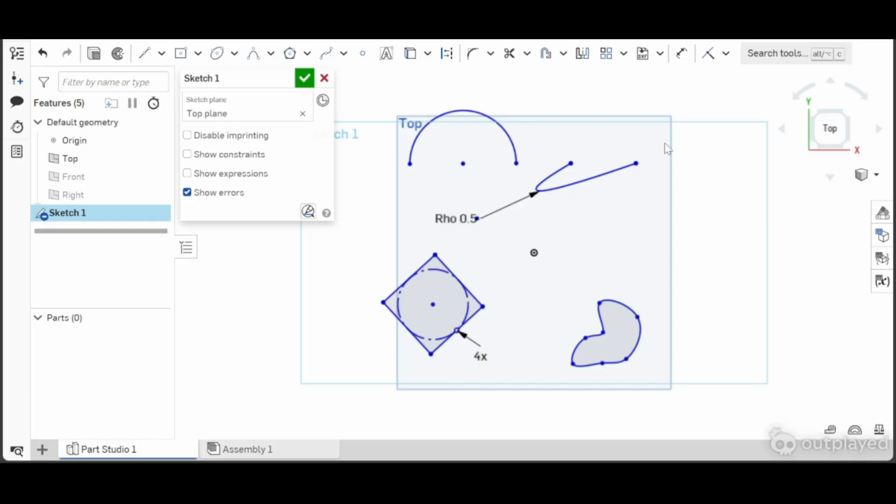
# - Delete the arc, conic, polygon and spline from the sketch
pyautogui.moveTo(676, 99)
pyautogui.mouseDown()
pyautogui.moveTo(429, 320)
pyautogui.moveTo(347, 425)
pyautogui.mouseUp()
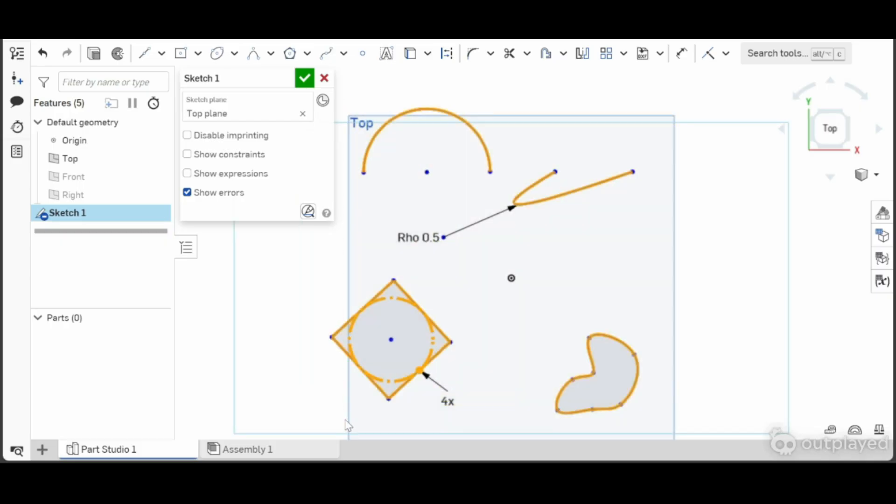
pyautogui.press('Delete')
# - Place two sketch points above and to the left of the origin and delete them
pyautogui.scroll(1, 393, 116)
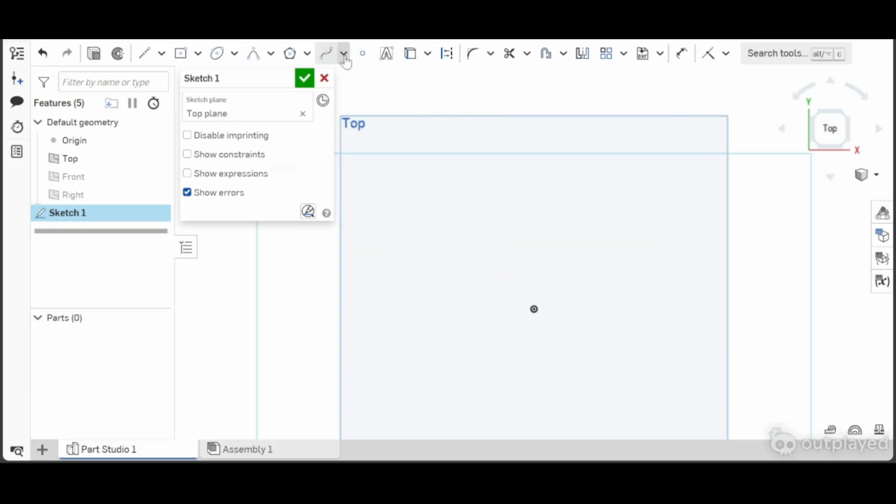
pyautogui.scroll(-1, 447, 172)
pyautogui.click(362, 54)
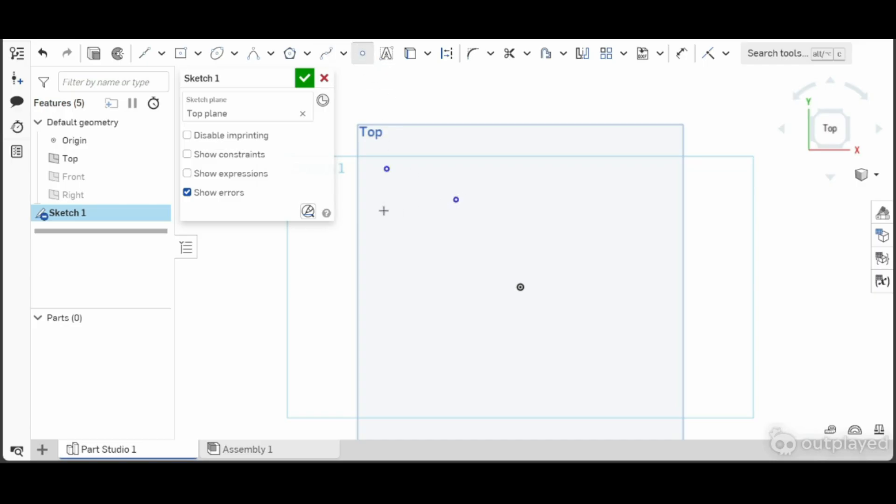
pyautogui.press('Escape')
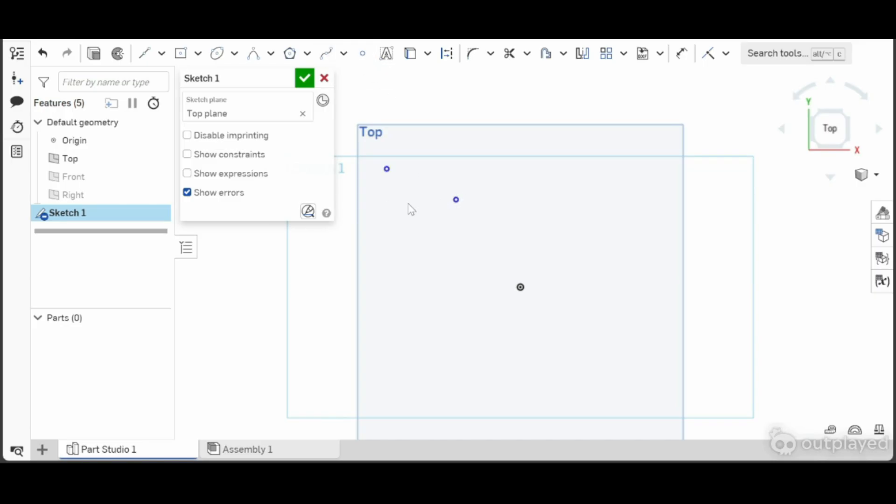
pyautogui.moveTo(381, 140); pyautogui.dragTo(489, 235)
pyautogui.press('Delete')
# - Add the sketch text "Hello" in the Rajdhani font above the origin and delete it
pyautogui.click(386, 53)
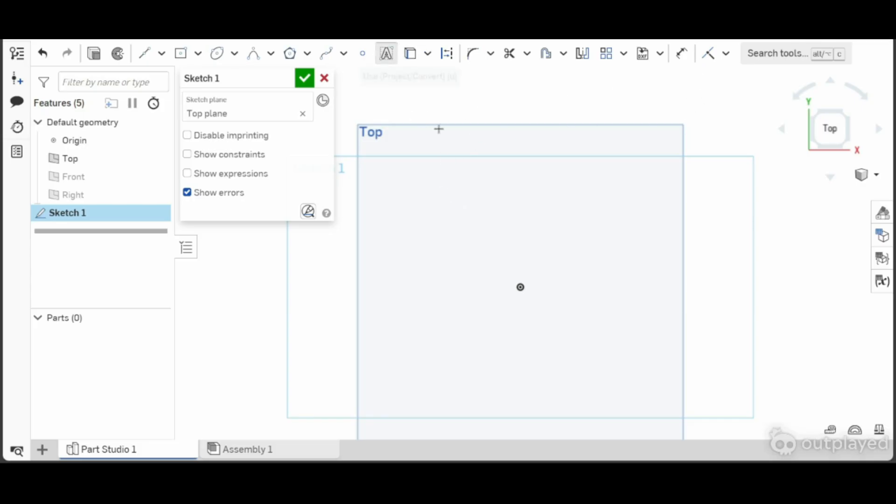
pyautogui.moveTo(395, 160); pyautogui.dragTo(616, 197)
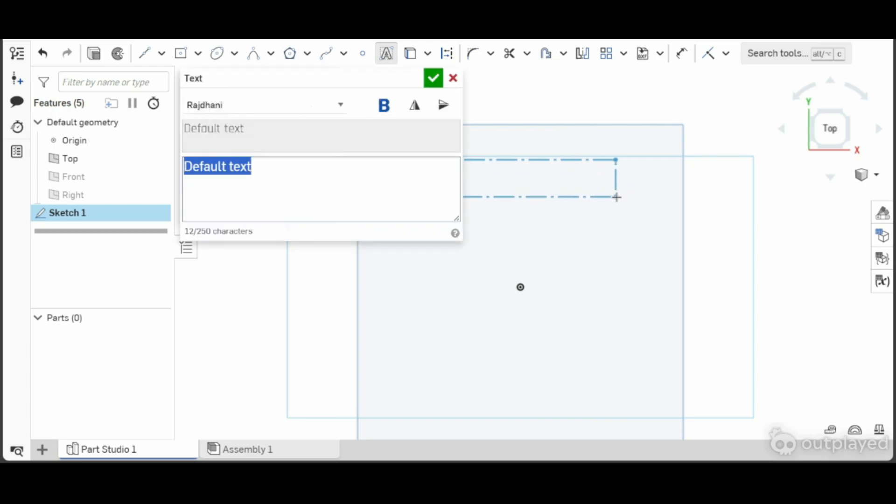
pyautogui.press('BackSpace')
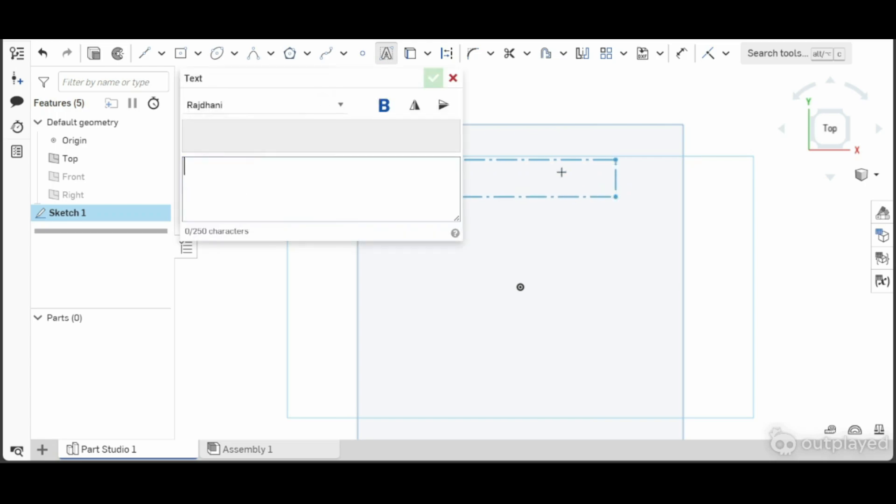
pyautogui.write('Hello')
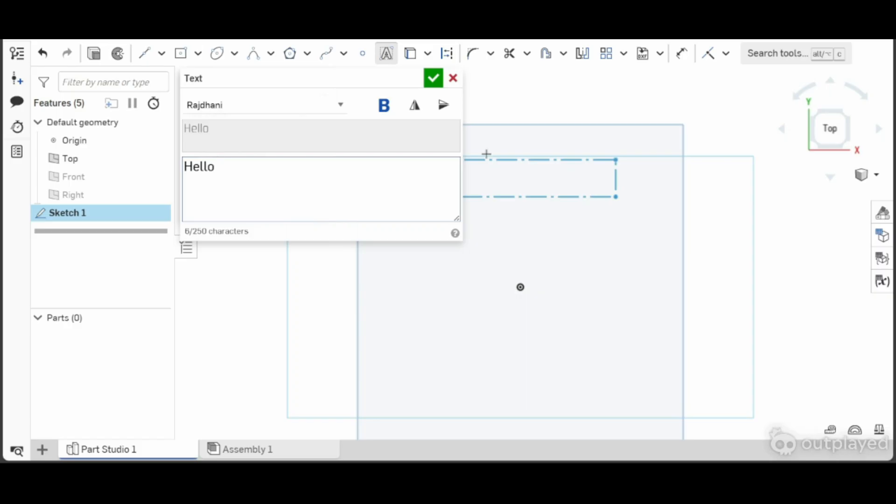
pyautogui.click(433, 78)
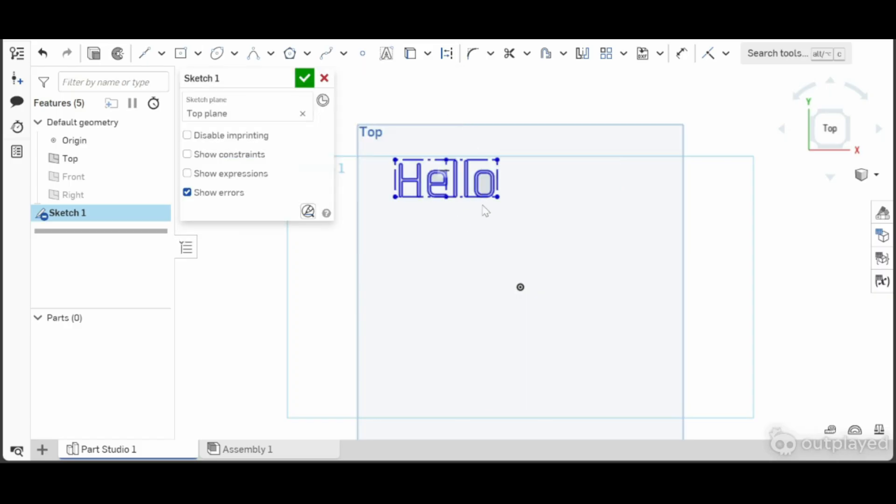
pyautogui.moveTo(368, 148); pyautogui.dragTo(544, 230)
pyautogui.press('Delete')
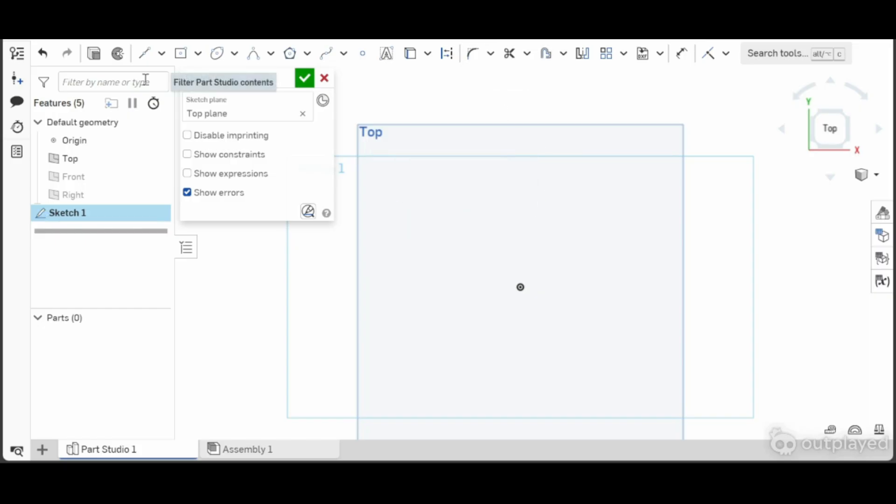
# - Sketch a closed arrowhead-like shape from four connected lines above the origin
pyautogui.click(161, 53)
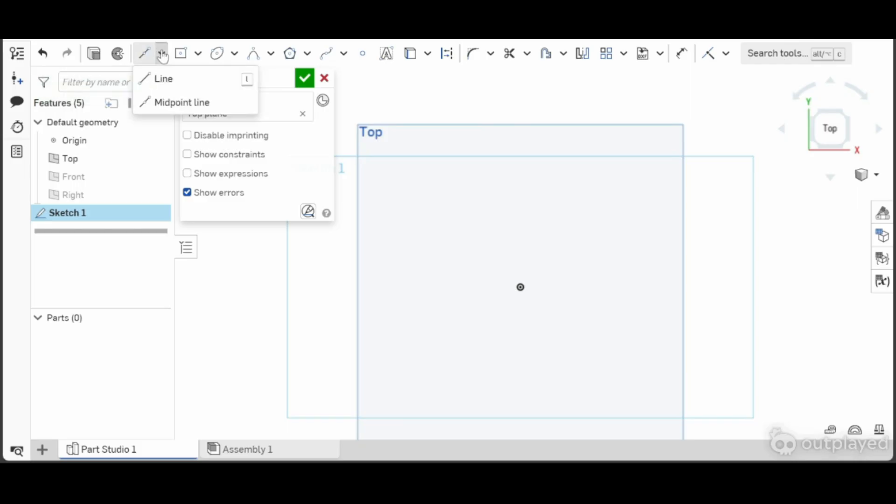
pyautogui.click(179, 80)
pyautogui.click(506, 183)
pyautogui.click(437, 223)
pyautogui.click(597, 212)
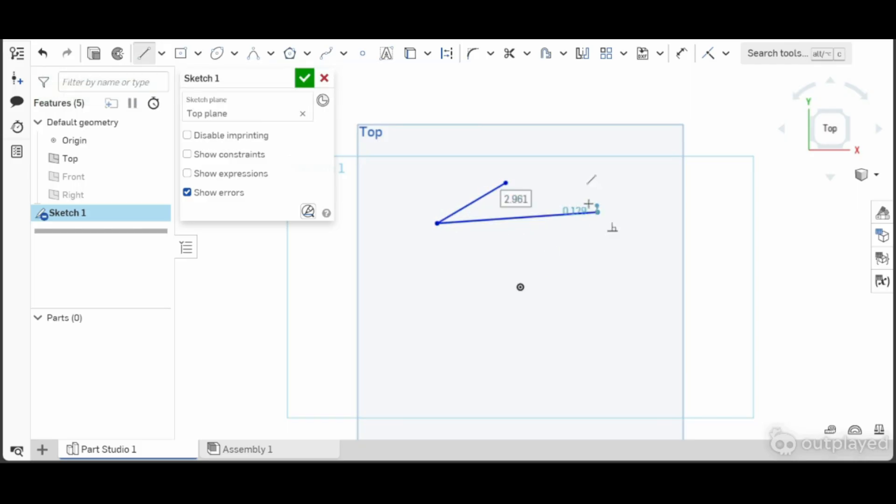
pyautogui.click(455, 150)
pyautogui.click(505, 183)
pyautogui.scroll(5, 455, 183)
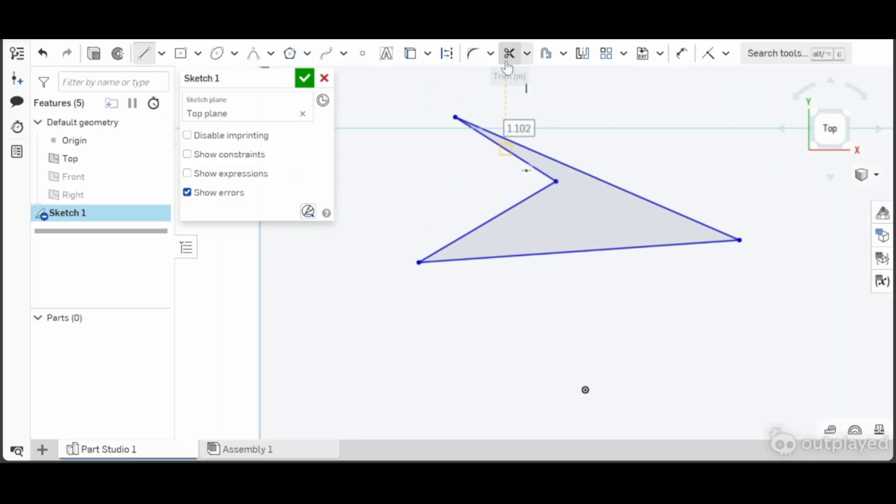
pyautogui.press('Escape')
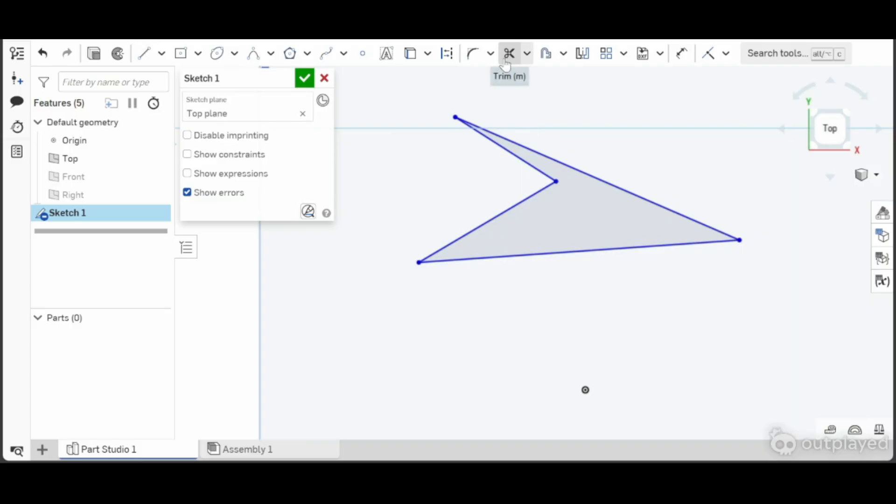
# - Trim away all four lines of the arrowhead-like shape
pyautogui.click(504, 63)
pyautogui.click(501, 147)
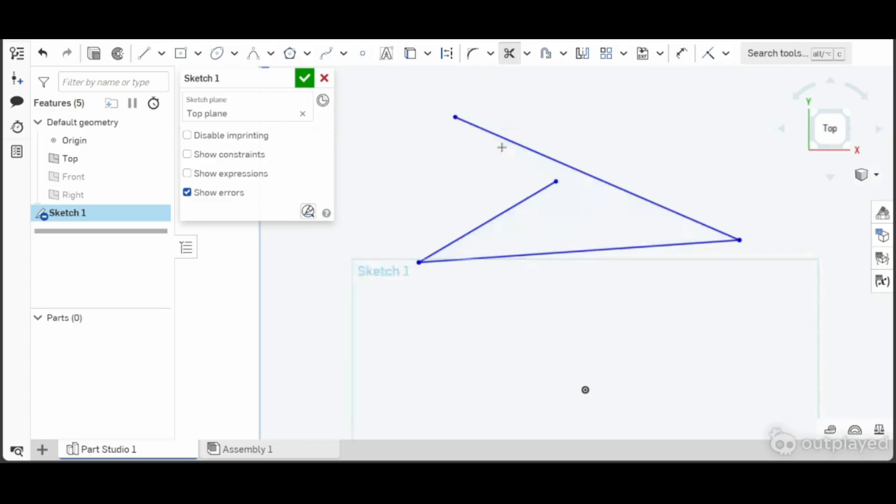
pyautogui.click(516, 143)
pyautogui.click(522, 203)
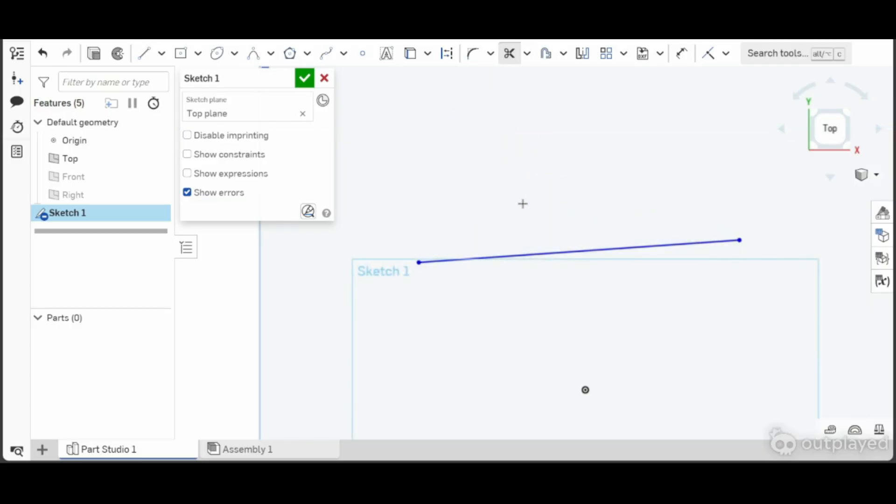
pyautogui.click(536, 253)
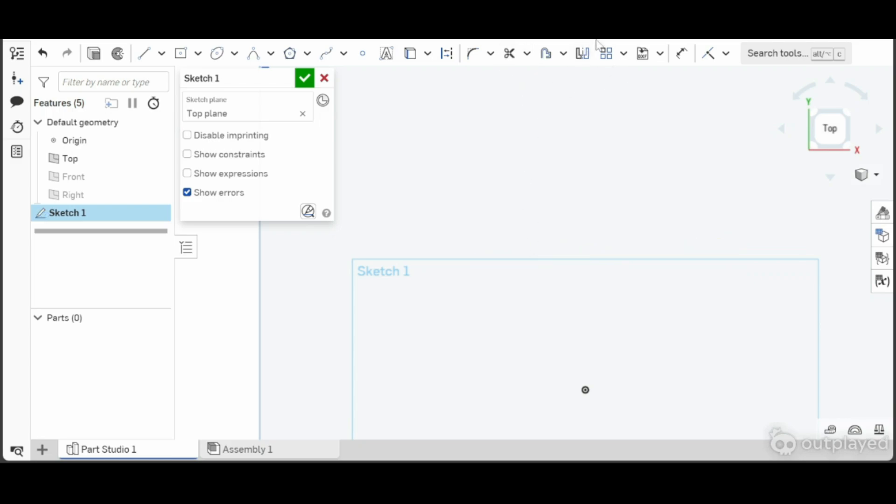
# - Sketch a right triangle with one corner on the origin, a vertical side about 1.10 in long and a horizontal base about 0.92 in
pyautogui.scroll(-3, 583, 69)
pyautogui.moveTo(663, 260); pyautogui.dragTo(632, 232, button='middle')
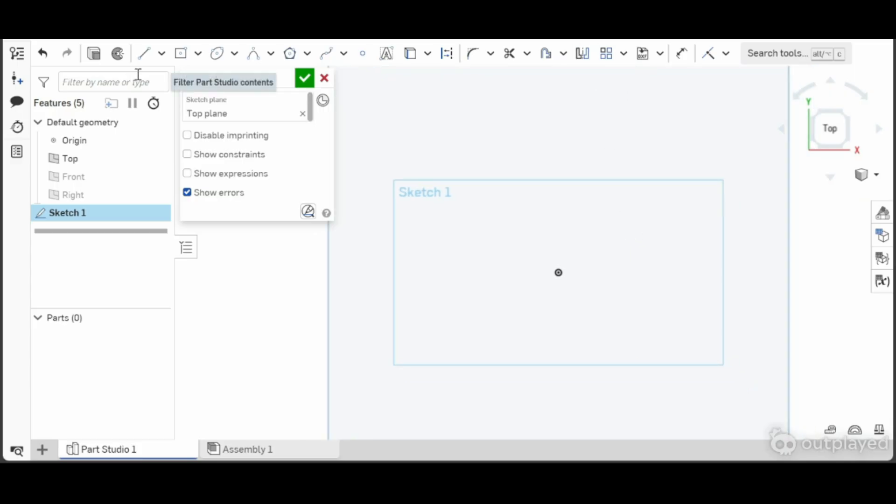
pyautogui.click(144, 53)
pyautogui.click(487, 189)
pyautogui.click(487, 272)
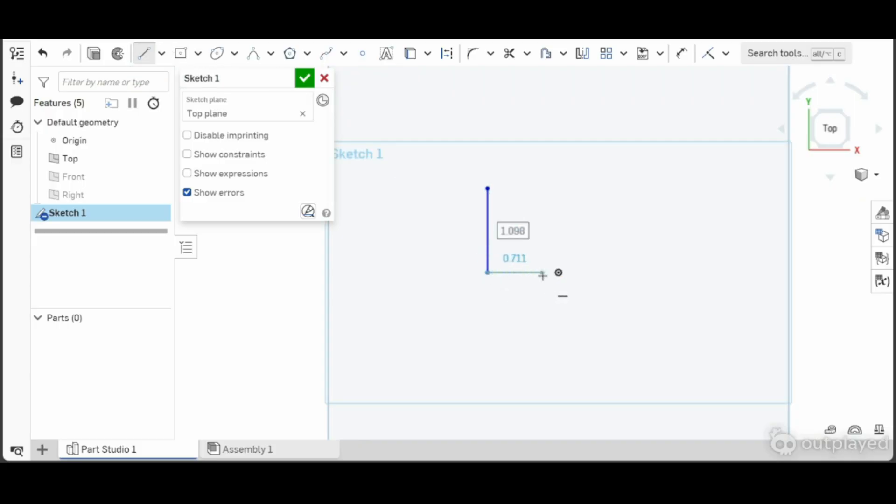
pyautogui.click(558, 272)
pyautogui.scroll(-3, 546, 231)
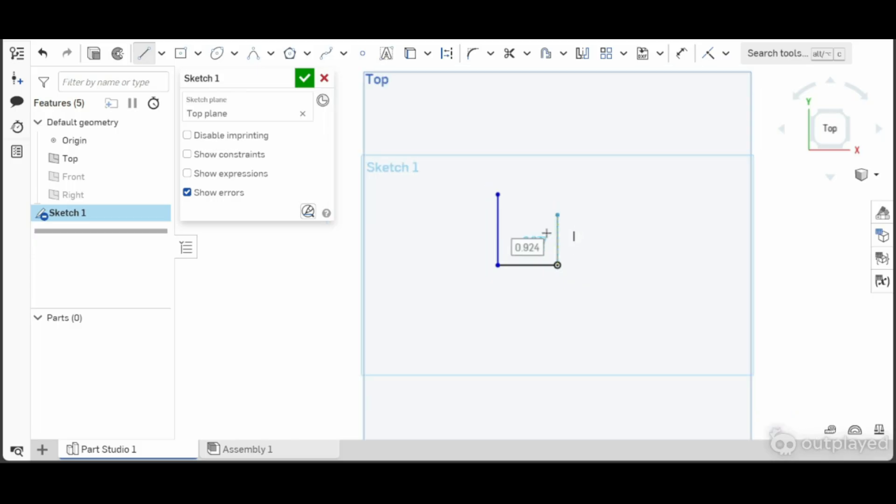
pyautogui.click(506, 200)
pyautogui.press('Escape')
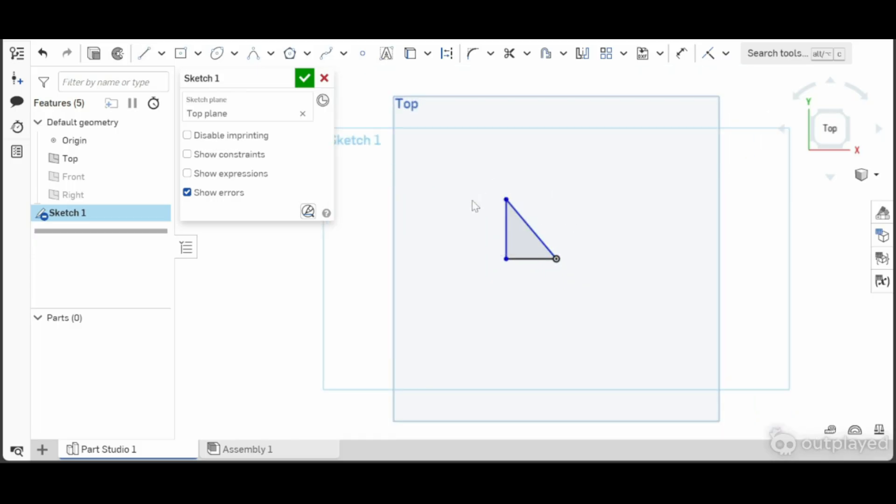
# - Mirror the triangle's three lines about the Right plane and inspect the symmetric constraint between the sloping sides
pyautogui.click(576, 55)
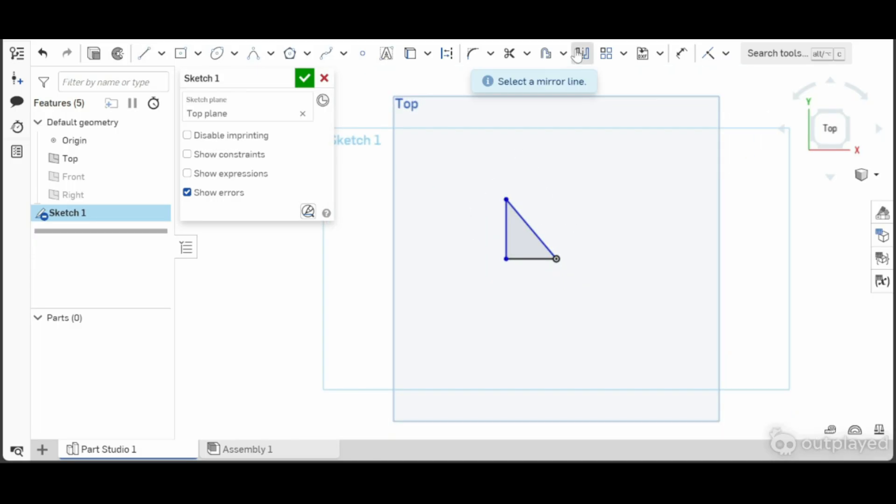
pyautogui.scroll(5, 596, 214)
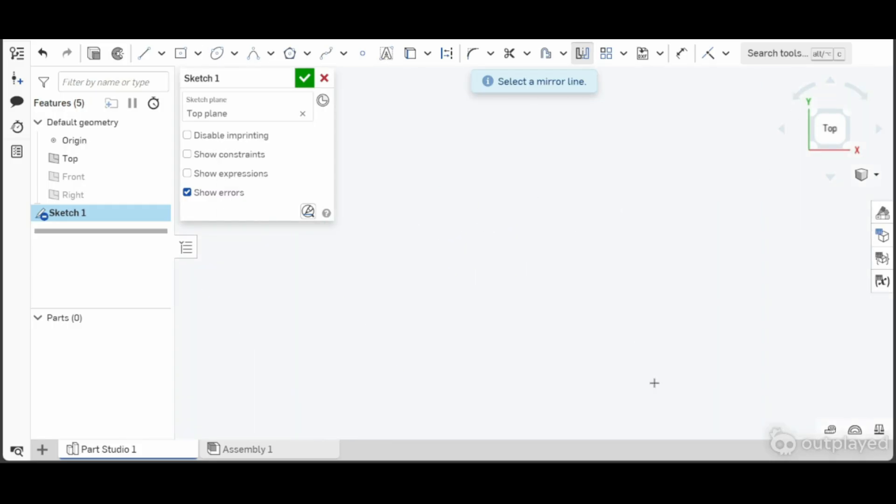
pyautogui.click(830, 128)
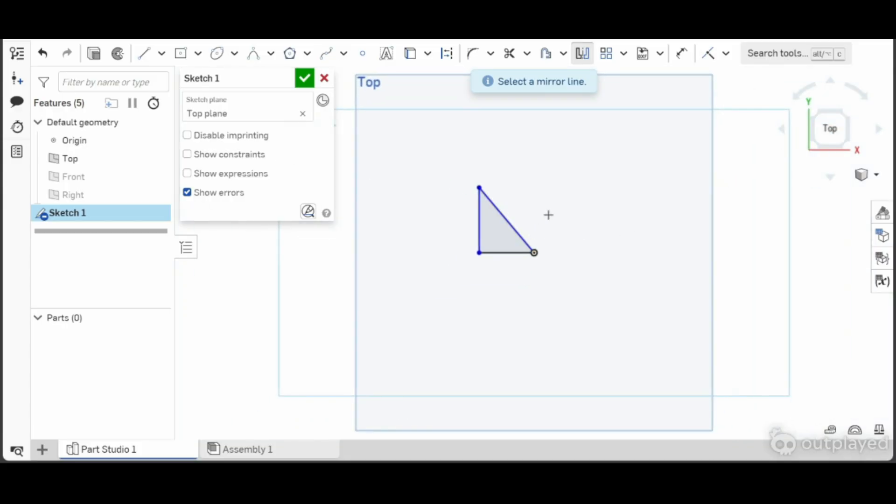
pyautogui.click(99, 199)
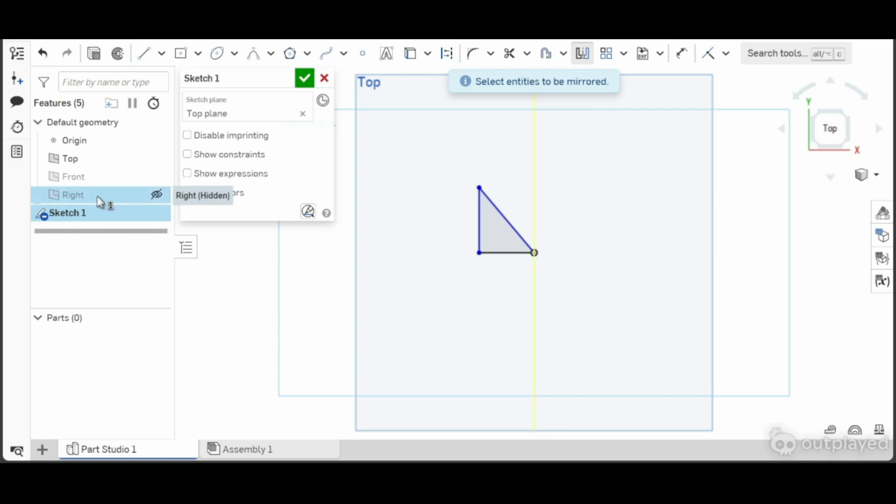
pyautogui.click(494, 204)
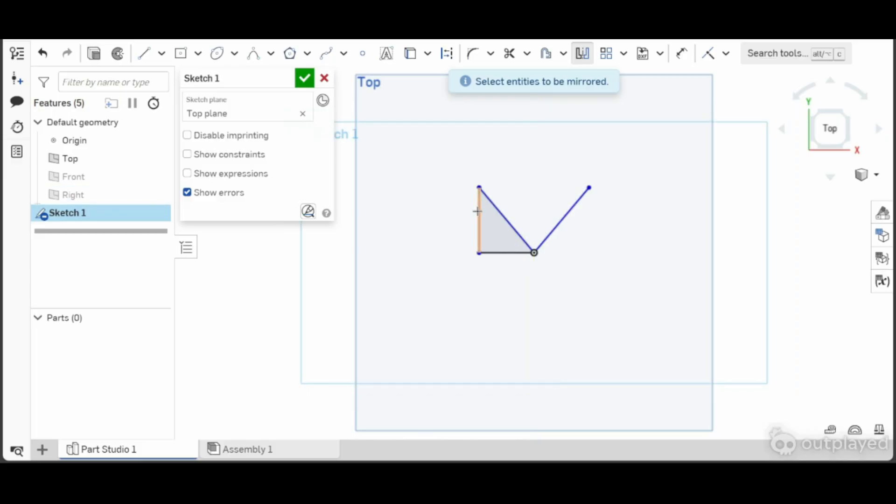
pyautogui.click(477, 210)
pyautogui.click(505, 252)
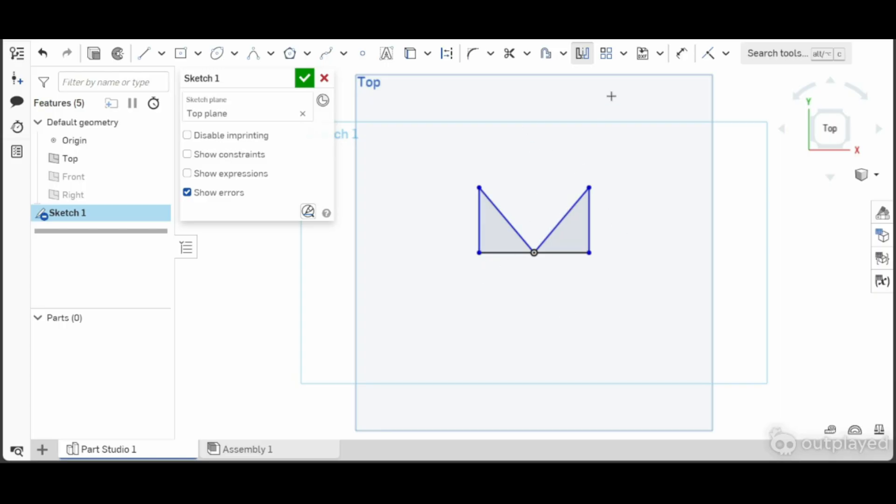
pyautogui.click(510, 231)
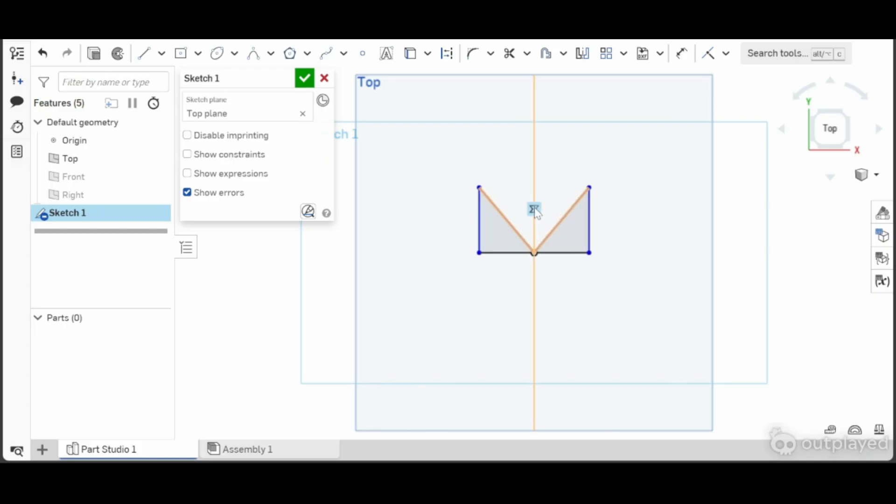
pyautogui.click(533, 210)
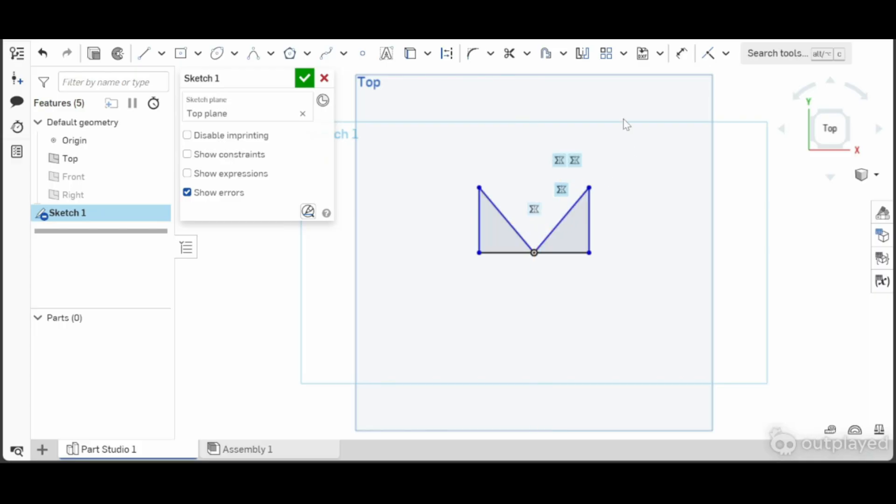
# - Sketch a center point circle about 0.89 in in diameter below and to the left of the origin
pyautogui.click(622, 54)
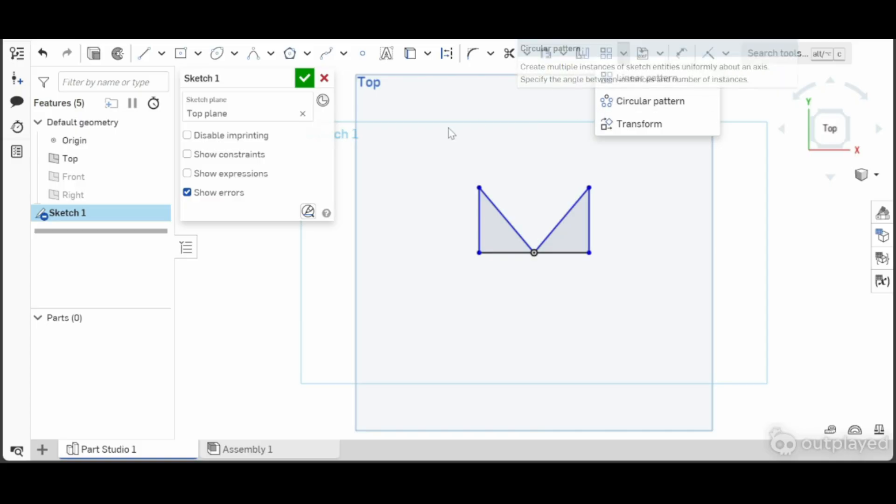
pyautogui.click(234, 53)
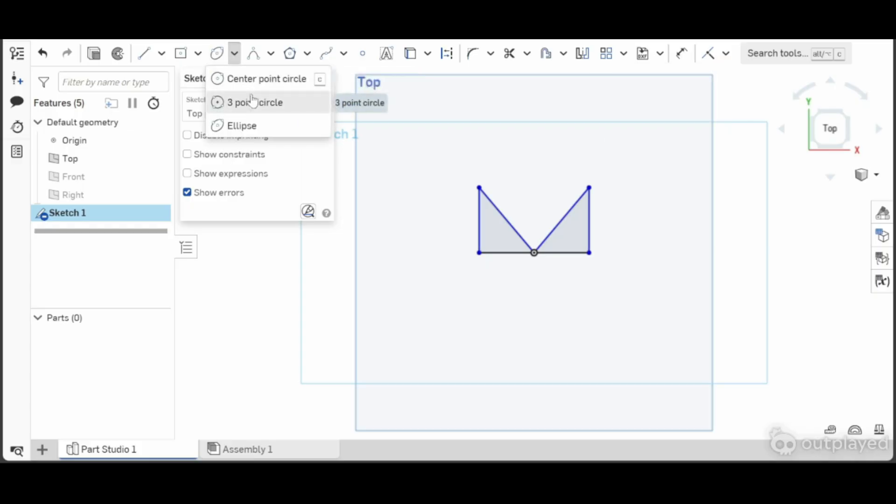
pyautogui.click(259, 77)
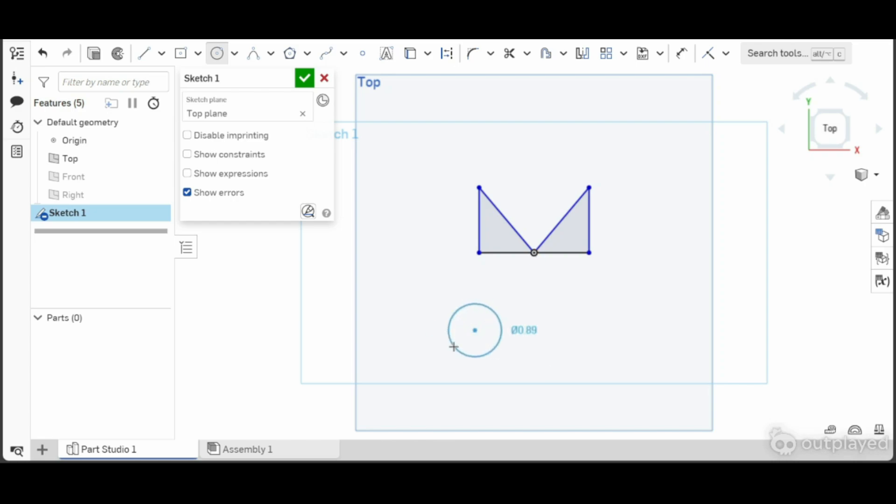
pyautogui.click(452, 345)
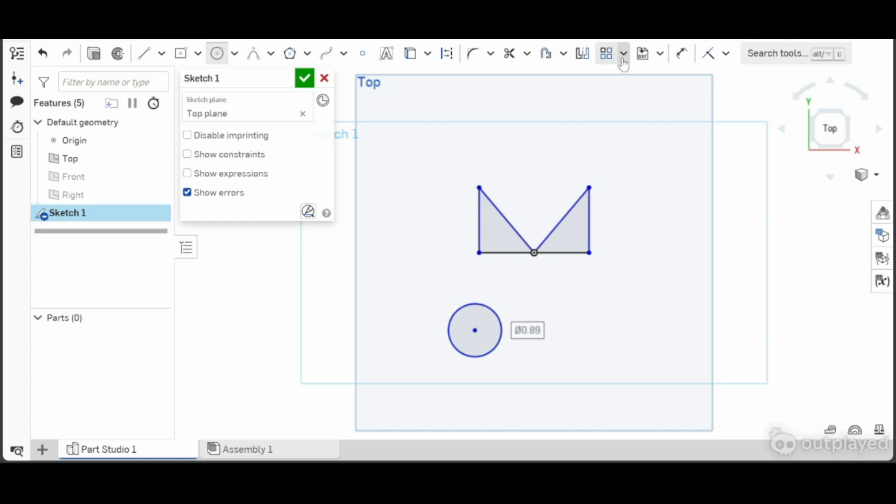
# - Sketch a pointed spike on the circle's upper-left edge from two connected lines about 0.73 in and 0.65 in long
pyautogui.scroll(2, 439, 320)
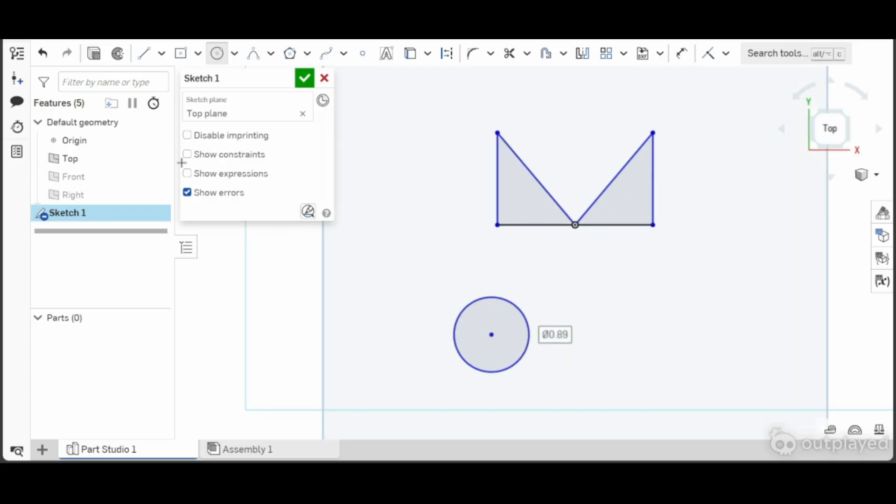
pyautogui.click(144, 53)
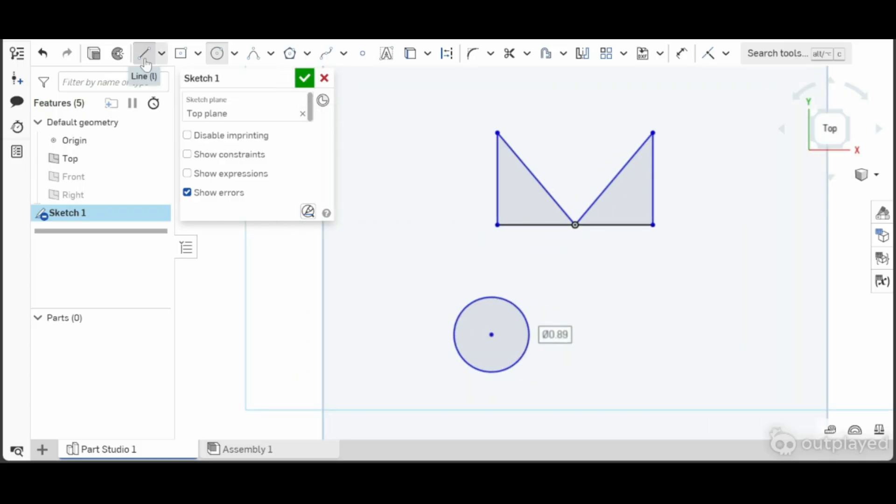
pyautogui.click(456, 322)
pyautogui.click(439, 264)
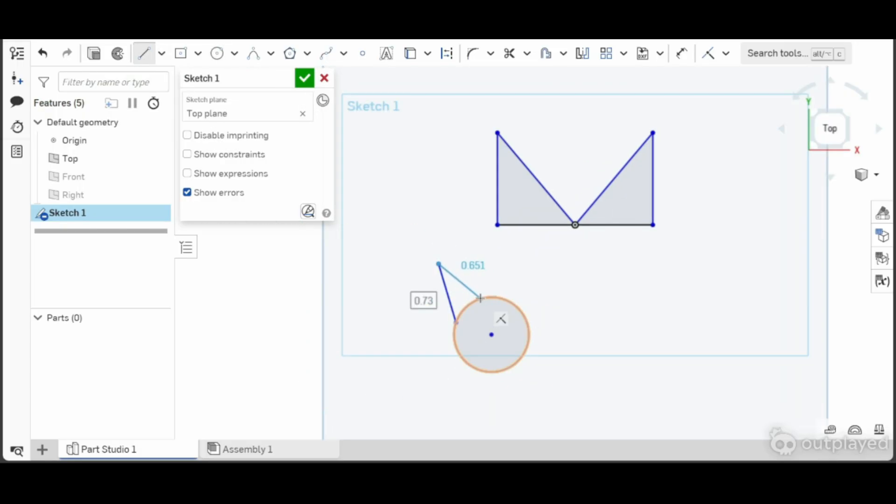
pyautogui.click(480, 297)
pyautogui.press('Escape')
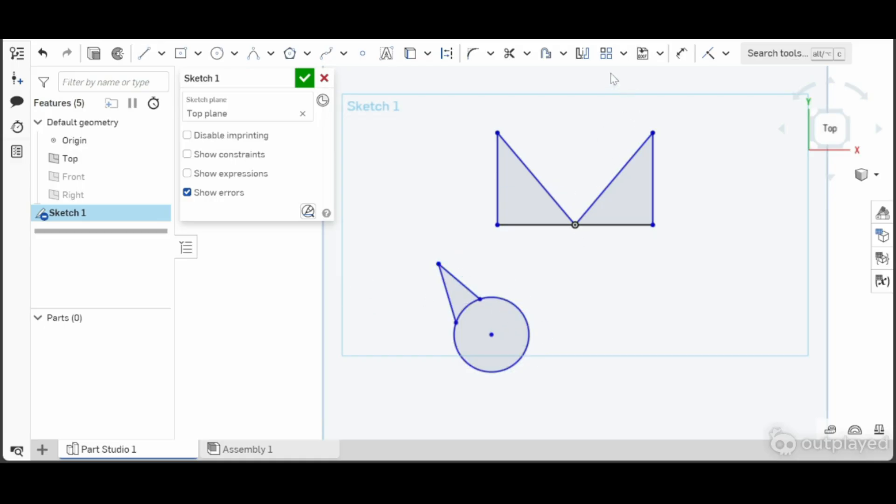
# - Create a circular pattern of the circle and the two spike lines with three instances about the circle's center
pyautogui.click(624, 54)
pyautogui.click(649, 99)
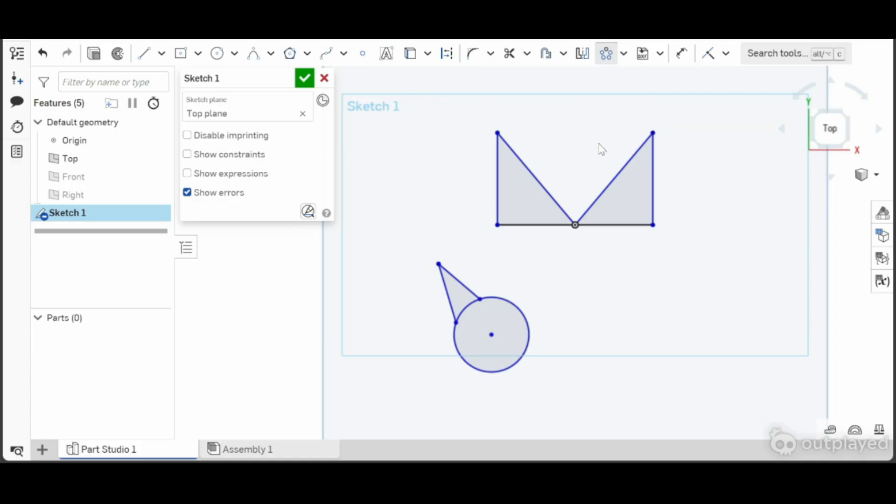
pyautogui.click(513, 307)
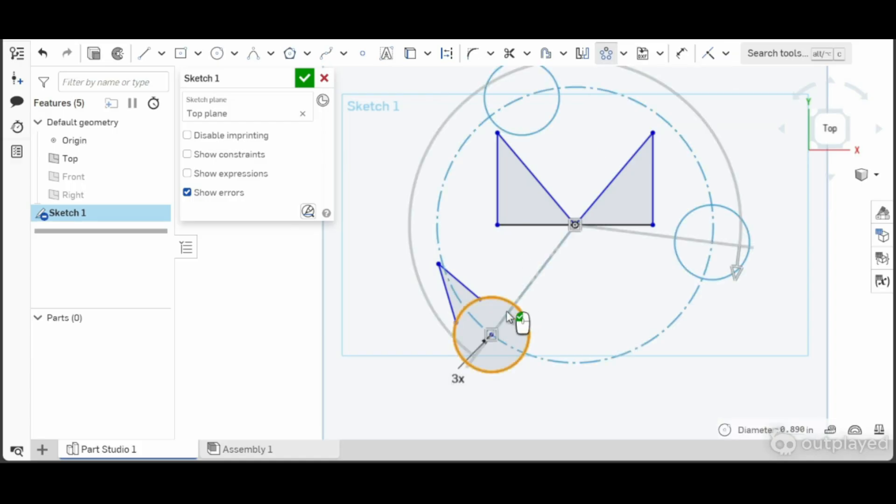
pyautogui.click(469, 288)
pyautogui.click(449, 298)
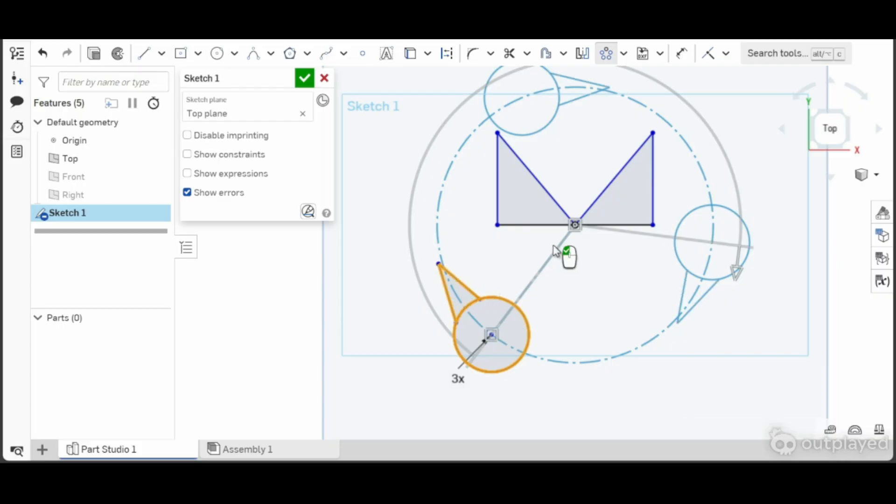
pyautogui.moveTo(575, 226); pyautogui.dragTo(492, 334)
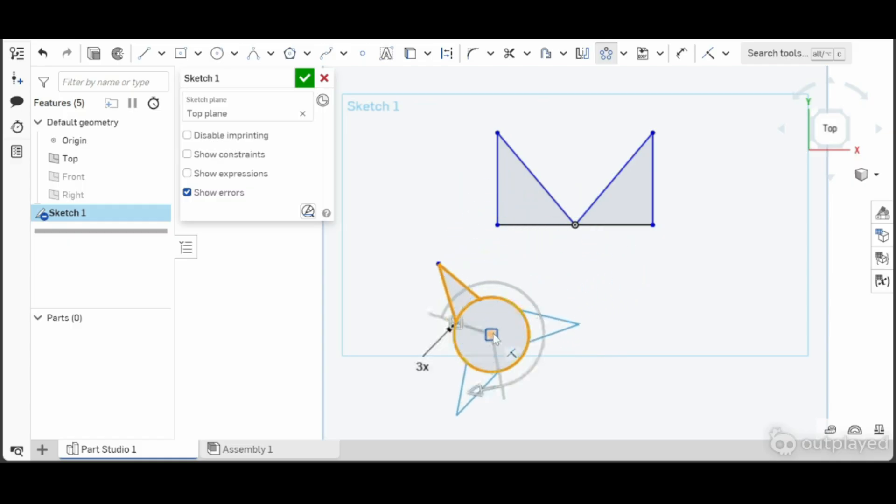
pyautogui.click(590, 365)
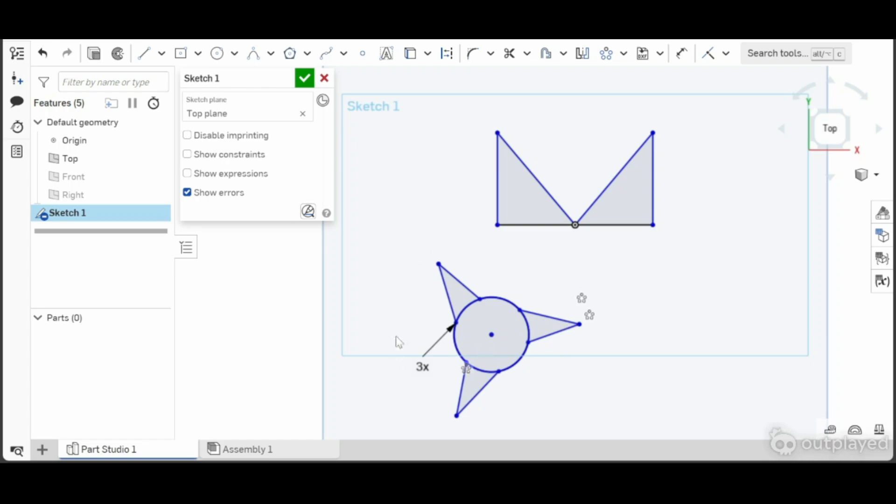
# - Set the circular pattern's instance count to 5
pyautogui.doubleClick(423, 368)
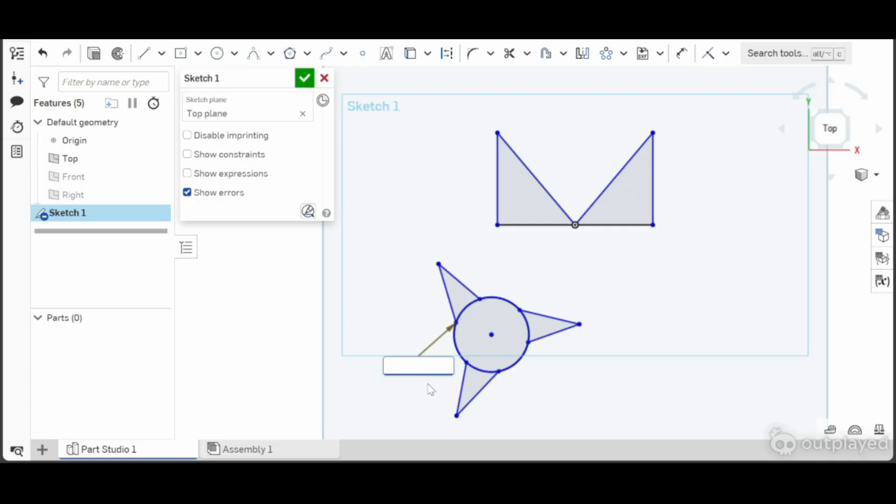
pyautogui.press('Return')
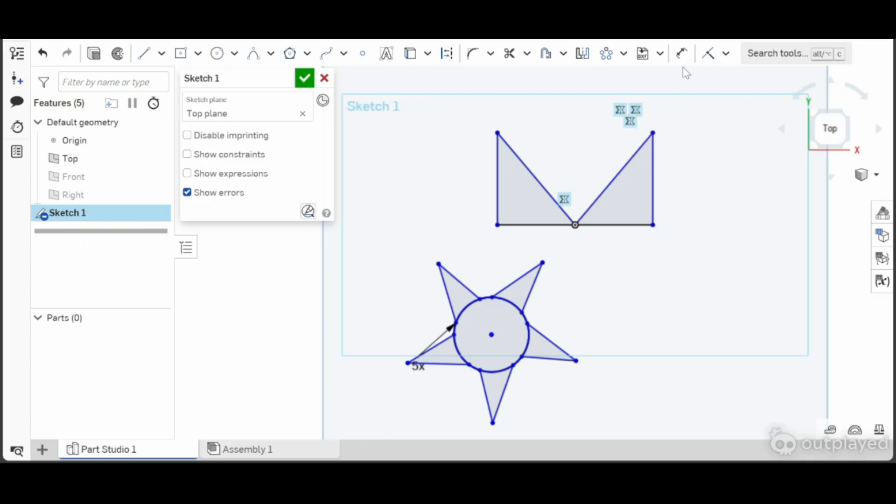
pyautogui.moveTo(599, 462)
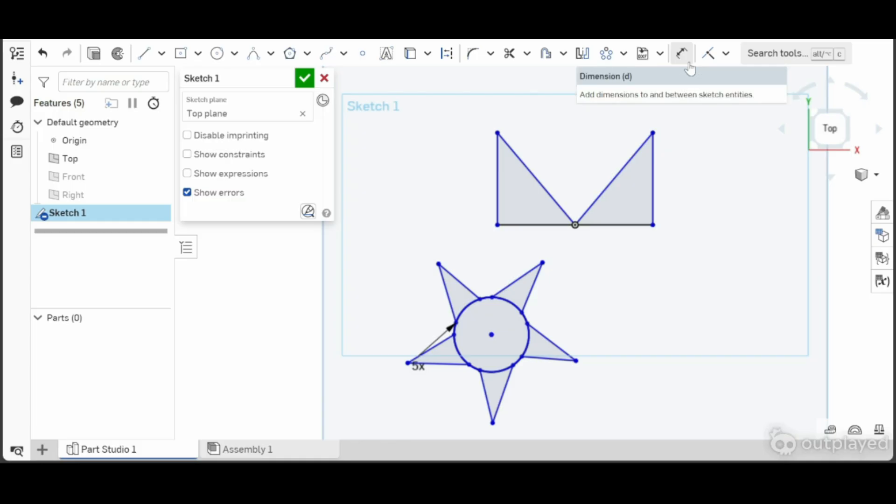
# - Dimension the vertical line of the triangle on the positive X side of the origin to 0.6 in
pyautogui.click(689, 67)
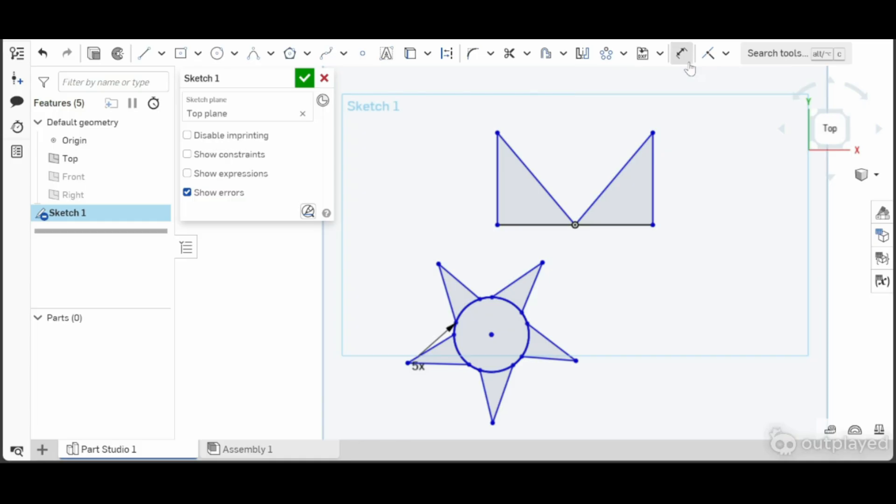
pyautogui.click(652, 168)
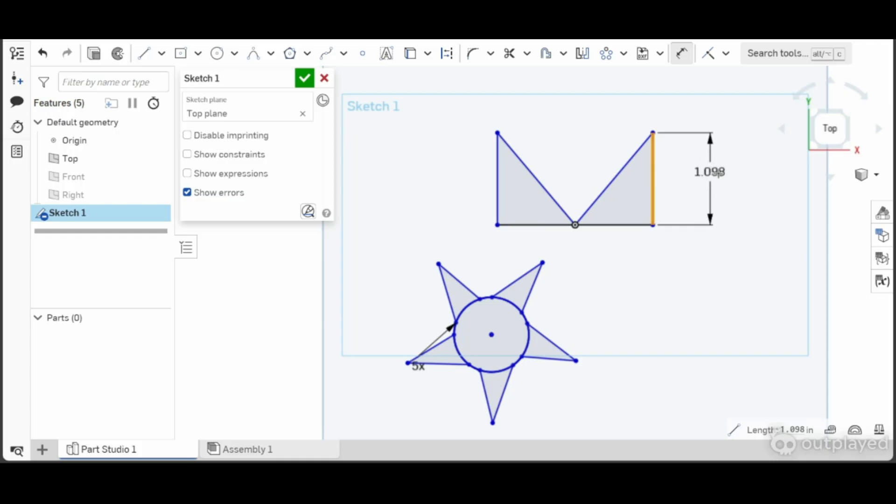
pyautogui.click(721, 173)
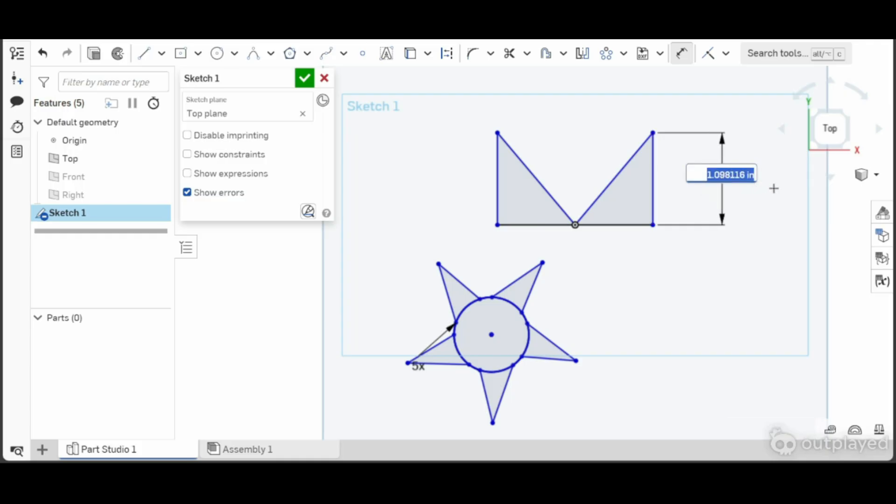
pyautogui.press('BackSpace')
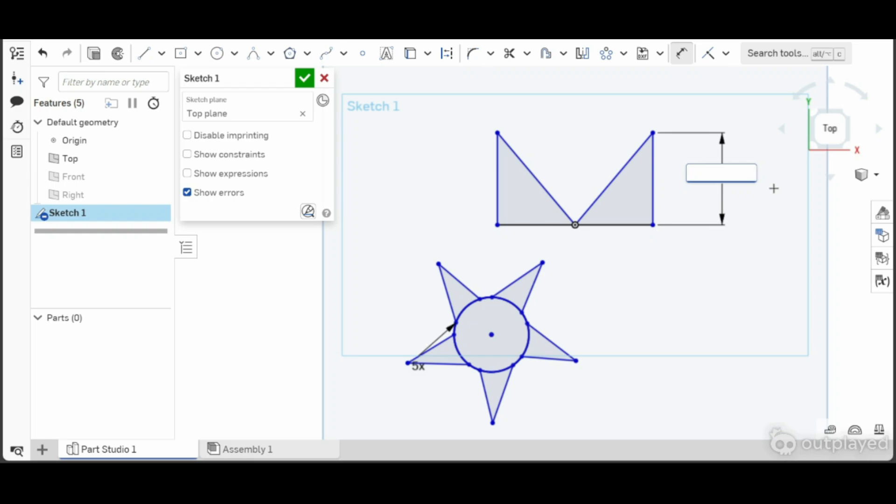
pyautogui.write('.6 in')
pyautogui.press('Return')
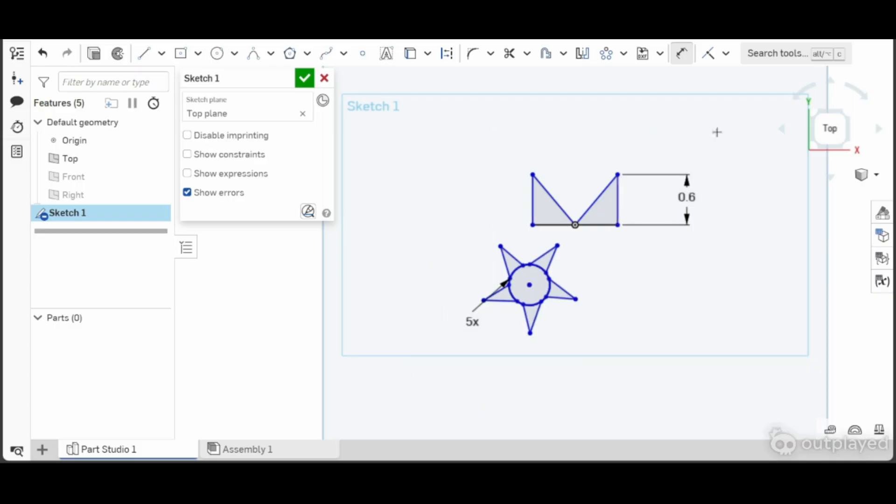
pyautogui.click(681, 53)
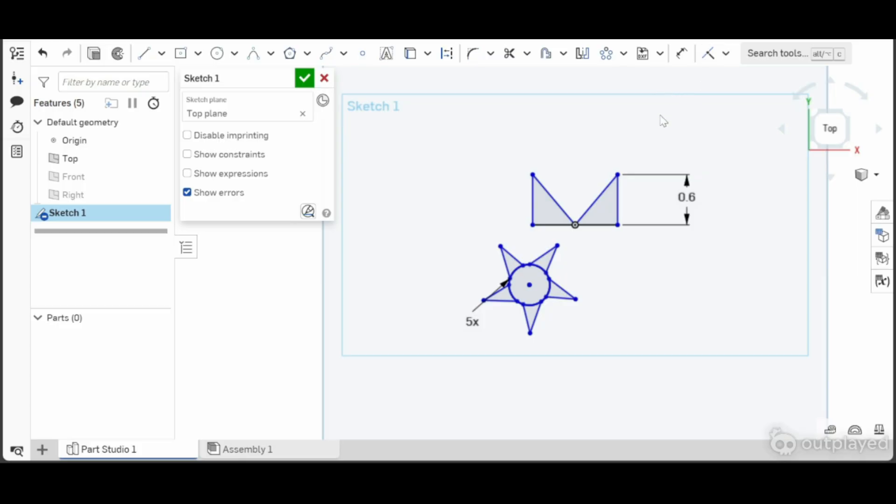
# - Sketch two separate steep lines in the upper-left area of the sketch, the first about 0.86 in long and the second shorter
pyautogui.click(144, 52)
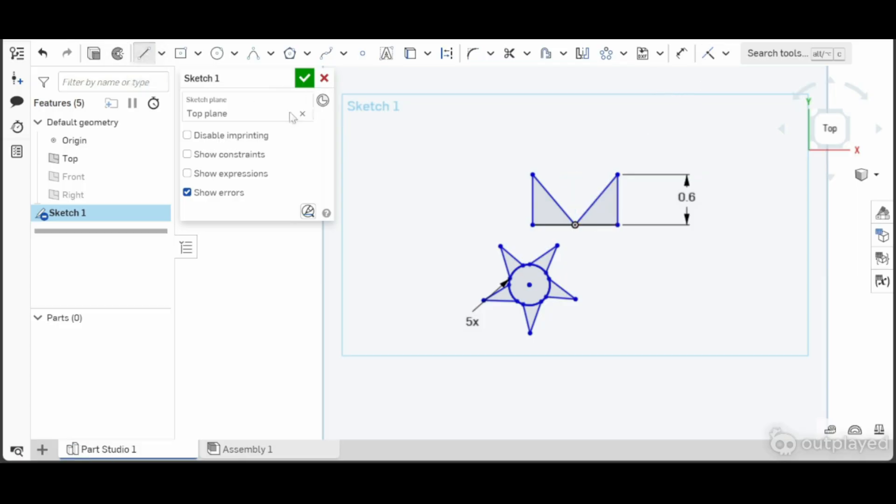
pyautogui.click(367, 135)
pyautogui.click(372, 207)
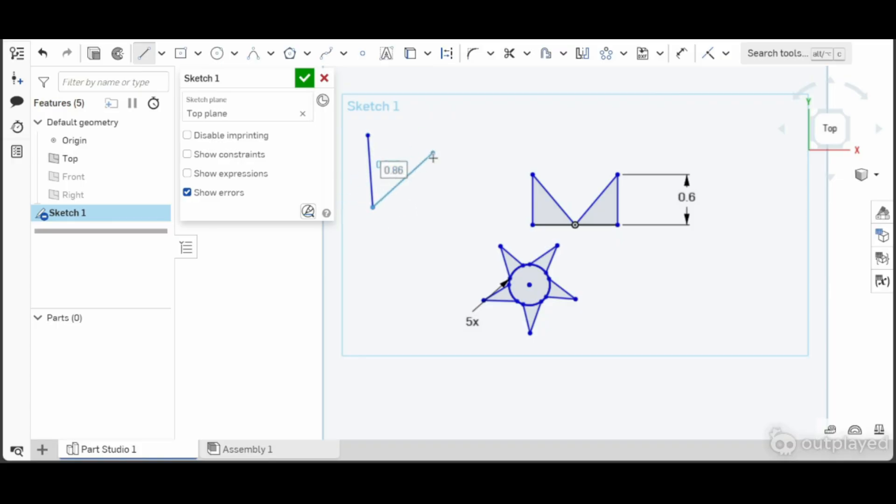
pyautogui.press('Escape')
pyautogui.press('l')
pyautogui.click(388, 144)
pyautogui.click(405, 184)
pyautogui.press('Escape')
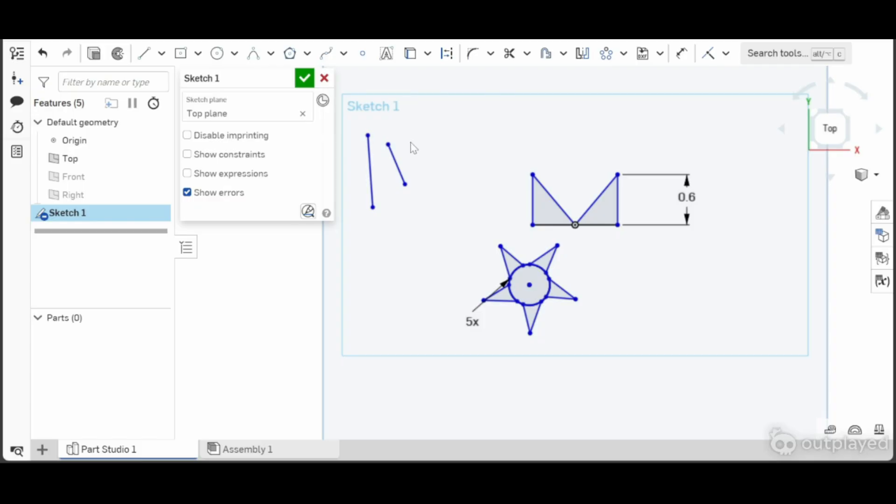
# - Apply a Coincident constraint between the upper endpoints of the two steep lines
pyautogui.click(707, 54)
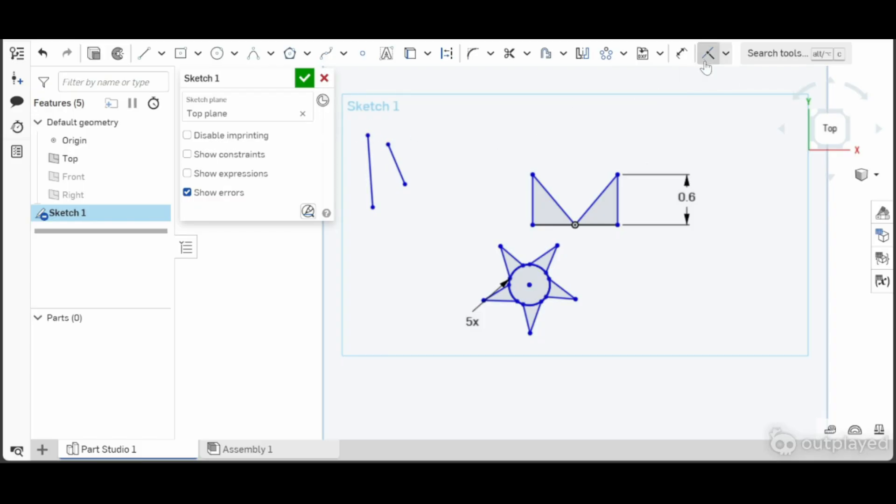
pyautogui.click(387, 144)
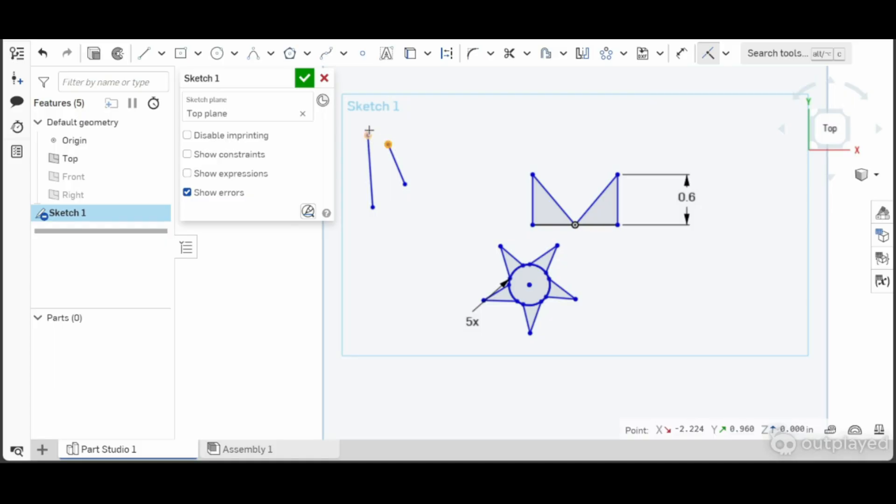
pyautogui.click(365, 135)
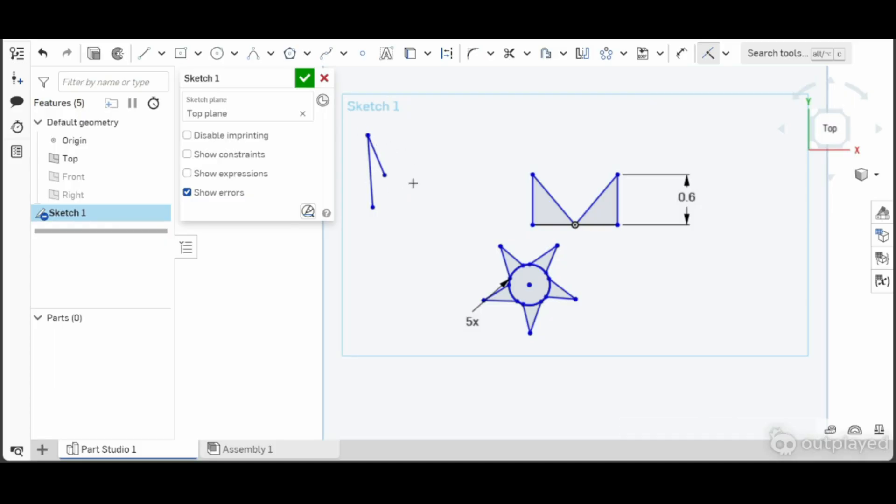
# - Sketch a circle about 0.73 in in diameter beside the joined lines and a small one about 0.103 in in diameter below them
pyautogui.click(725, 55)
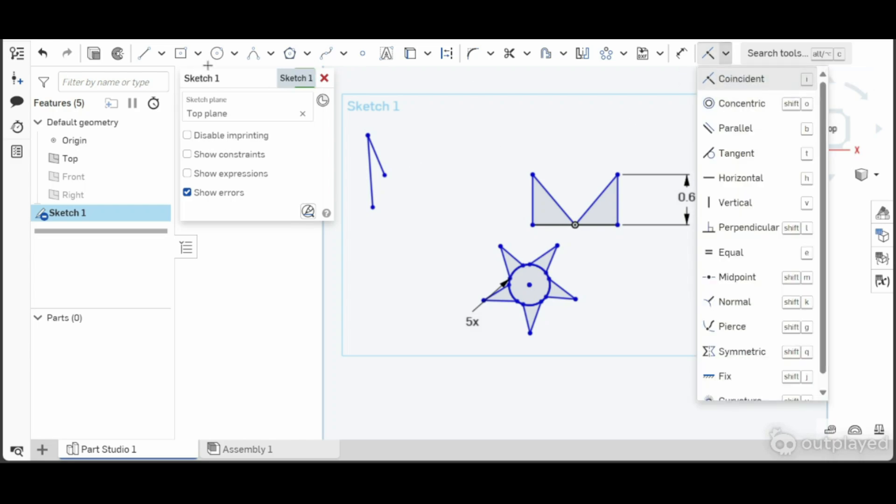
pyautogui.click(217, 53)
pyautogui.click(442, 150)
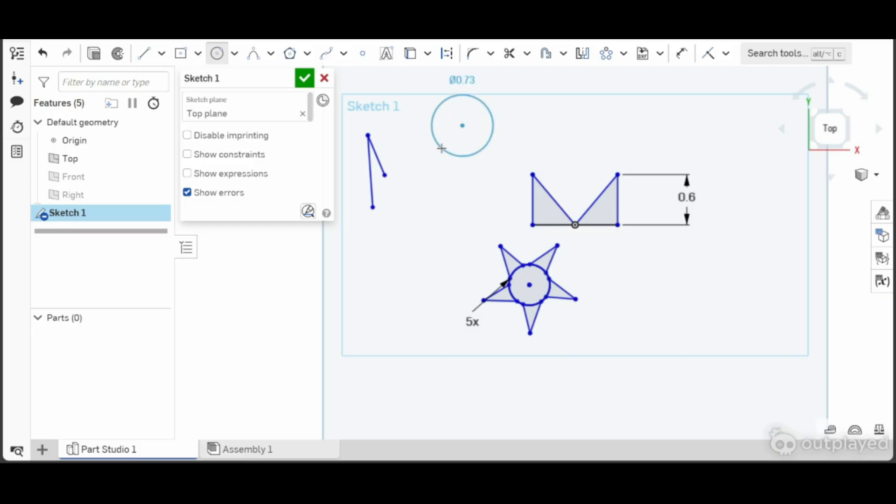
pyautogui.click(416, 238)
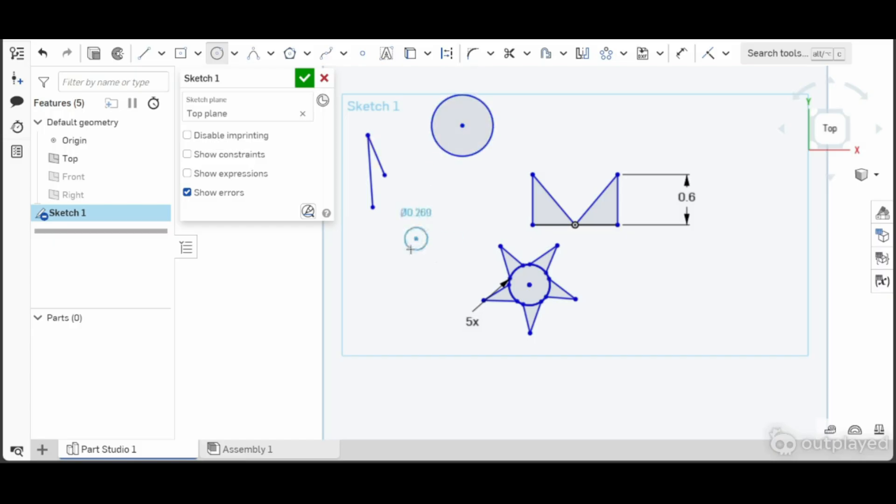
pyautogui.click(419, 238)
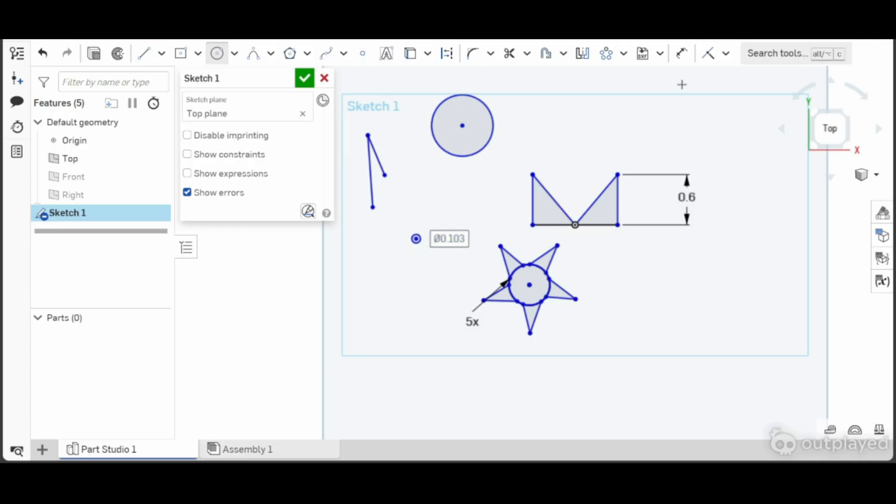
# - Apply a Concentric constraint between the small circle and the 0.73 in circle
pyautogui.click(726, 53)
pyautogui.click(737, 102)
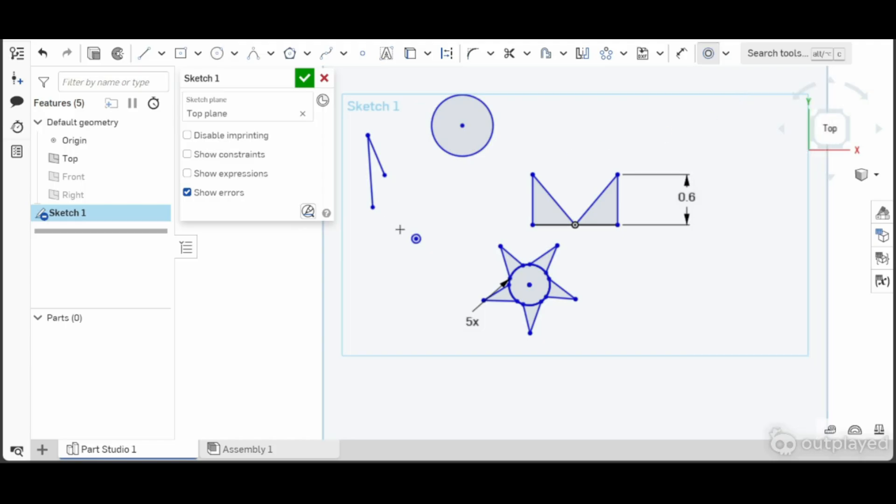
pyautogui.click(415, 239)
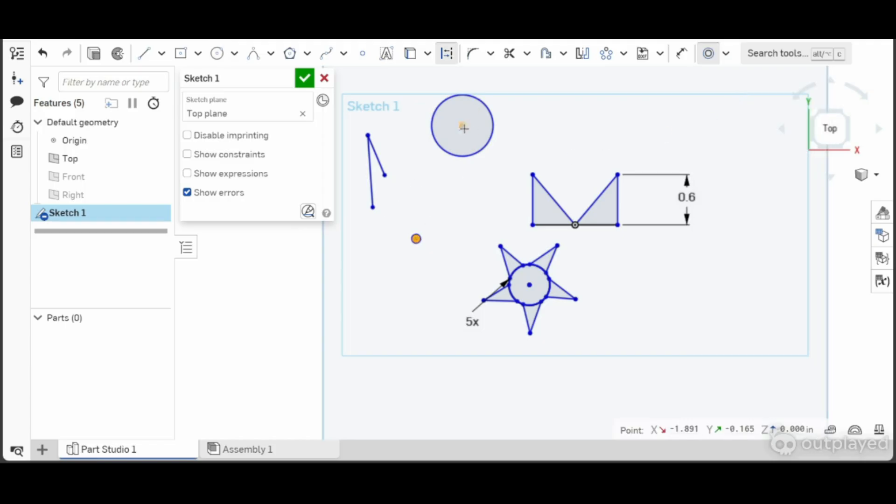
pyautogui.click(463, 128)
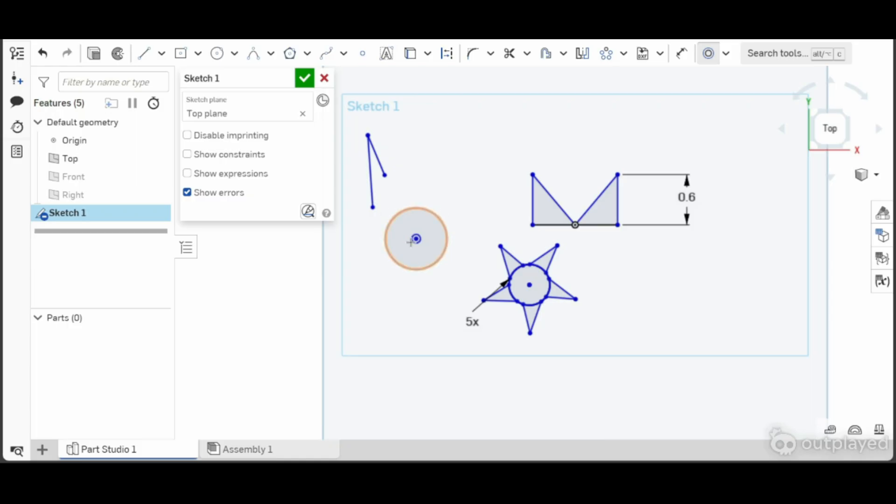
# - Sketch two separate slanted lines above the circles, the first about 0.8 in long and the second shorter and steeper
pyautogui.click(725, 52)
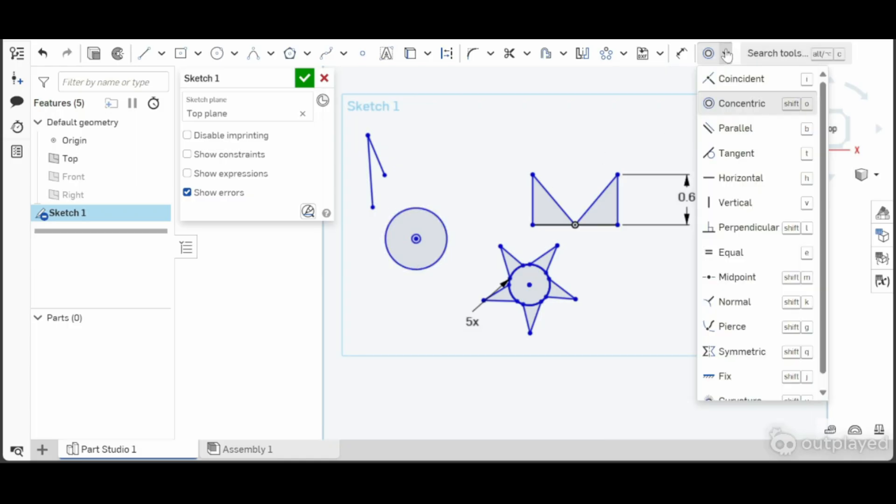
pyautogui.click(143, 53)
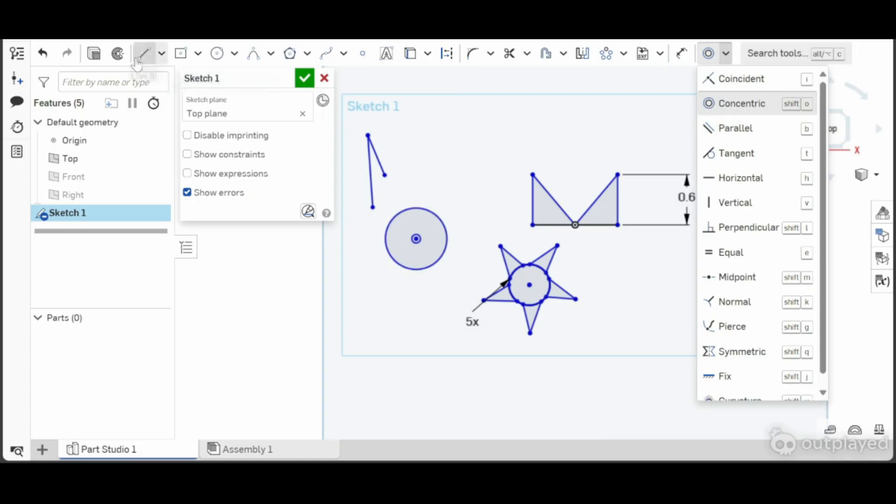
pyautogui.click(426, 111)
pyautogui.click(484, 145)
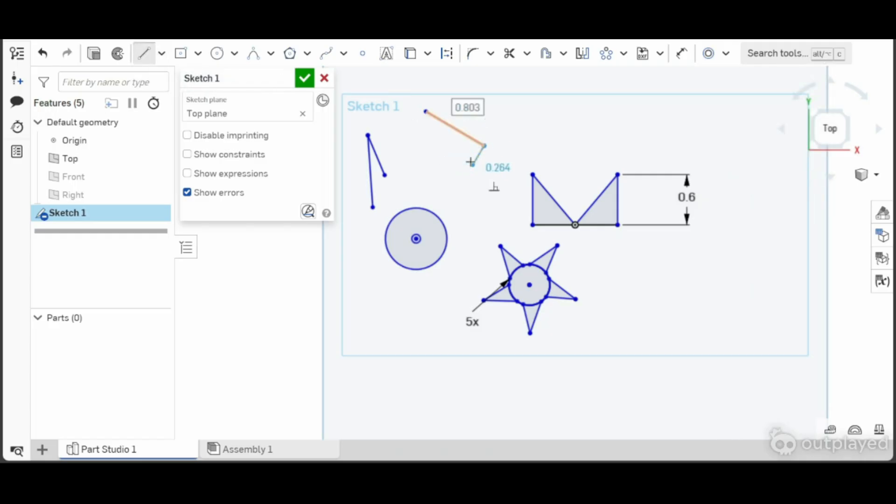
pyautogui.press('Escape')
pyautogui.click(144, 53)
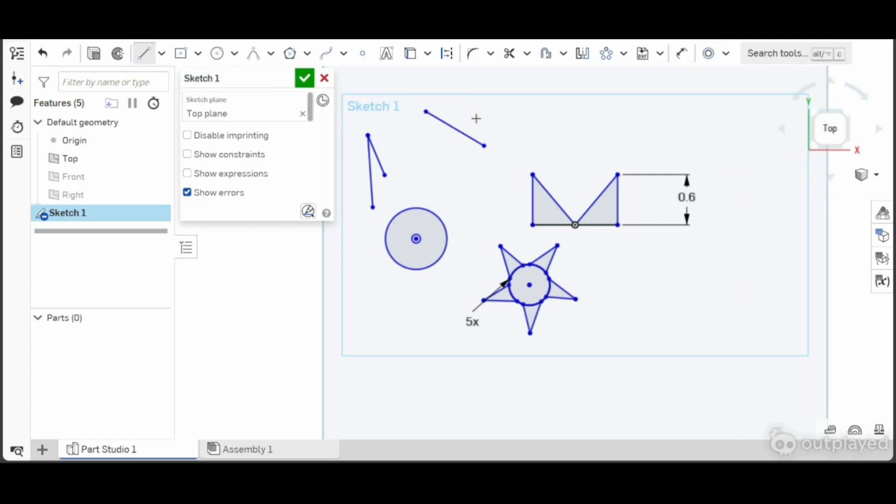
pyautogui.click(496, 111)
pyautogui.click(507, 158)
pyautogui.press('Escape')
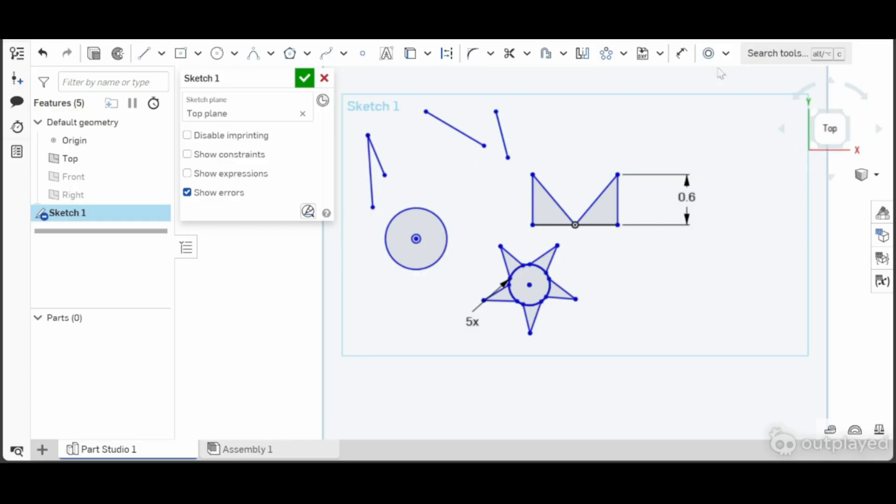
# - Apply a Parallel constraint between the two separate slanted lines
pyautogui.click(726, 52)
pyautogui.click(733, 127)
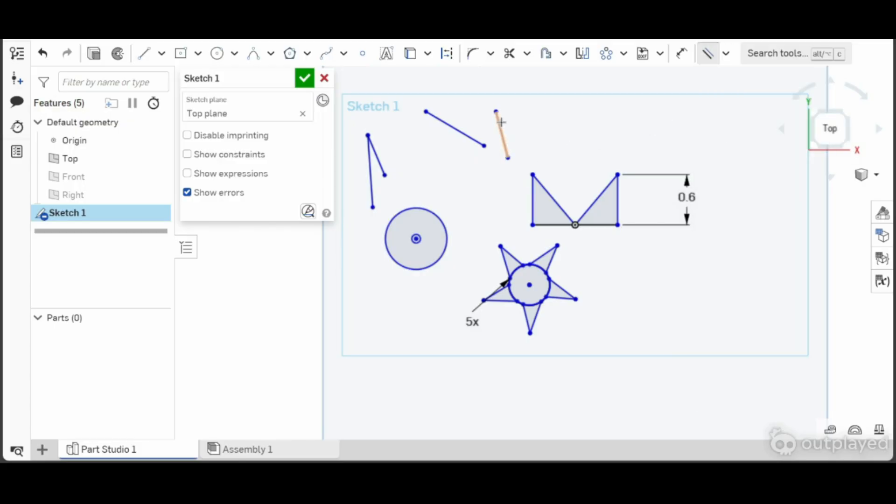
pyautogui.click(503, 136)
pyautogui.click(465, 136)
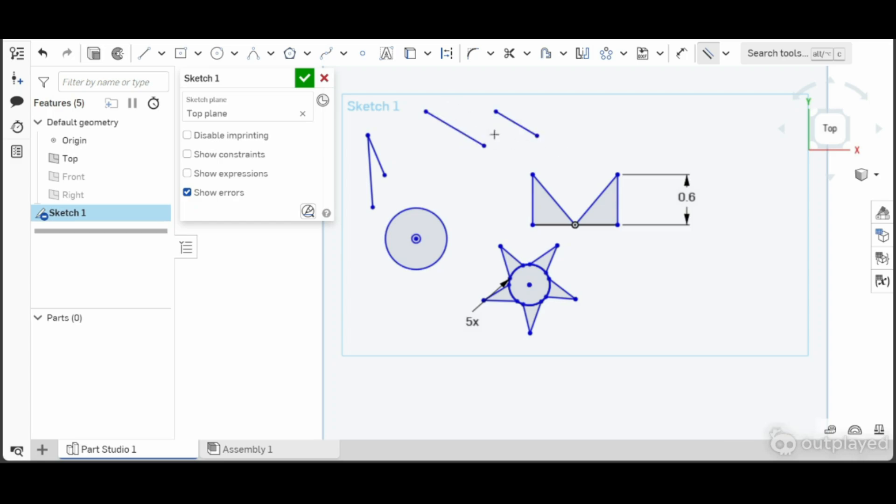
# - Apply a Tangent constraint between the longer slanted line and the outer concentric circle
pyautogui.click(725, 53)
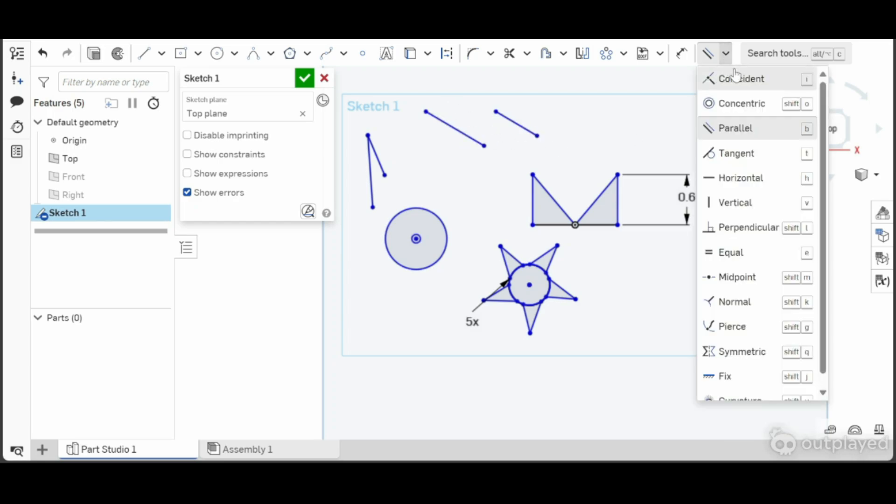
pyautogui.click(752, 155)
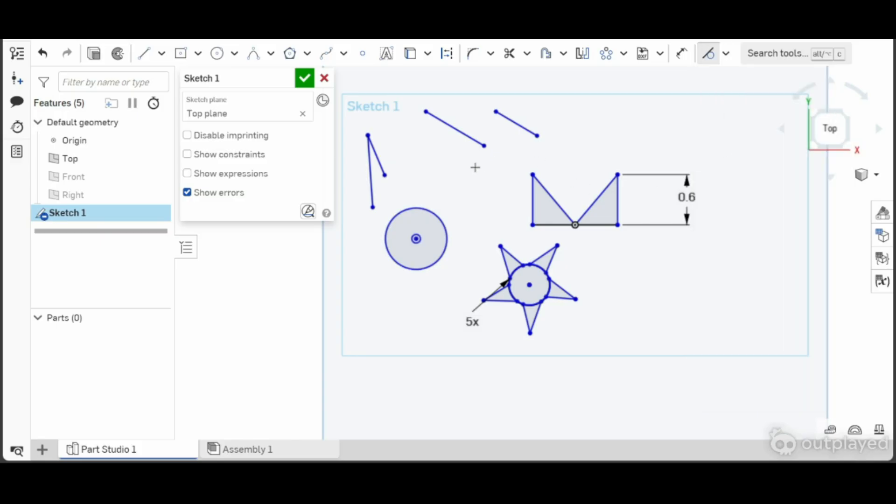
pyautogui.click(446, 123)
pyautogui.click(422, 208)
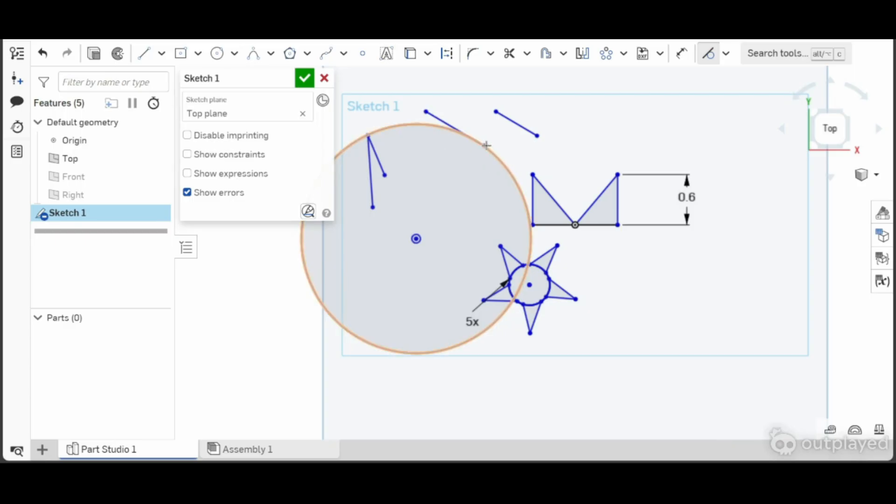
# - Select all the geometry in the sketch and delete it
pyautogui.click(725, 53)
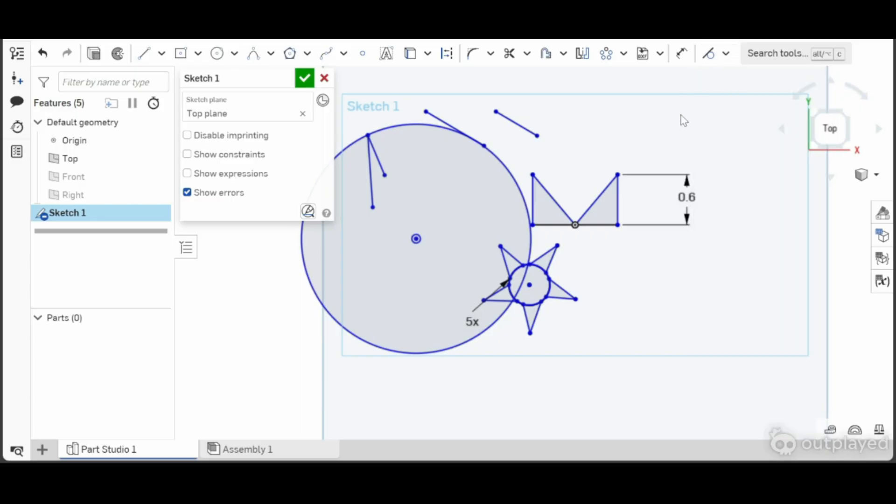
pyautogui.moveTo(705, 90)
pyautogui.mouseDown()
pyautogui.moveTo(540, 161)
pyautogui.moveTo(236, 364)
pyautogui.moveTo(132, 345)
pyautogui.mouseUp()
pyautogui.press('Delete')
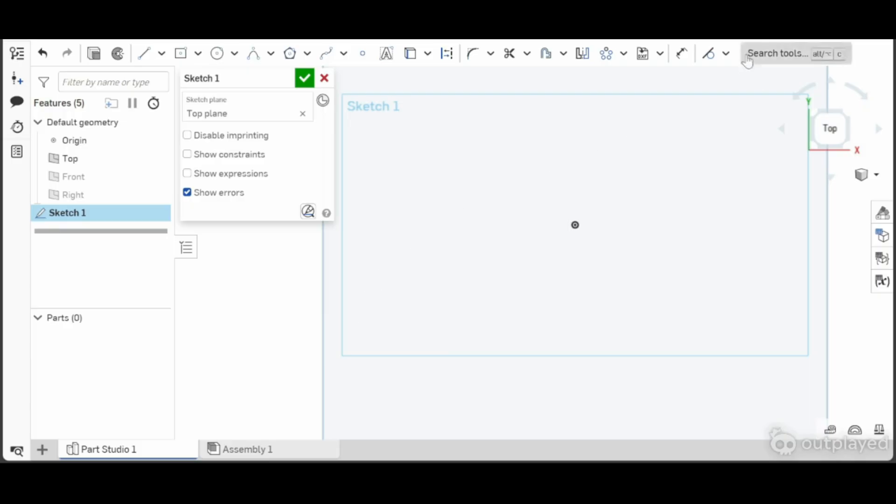
# - Sketch a single near-vertical, slightly slanted line on the negative X side of the origin
pyautogui.click(726, 53)
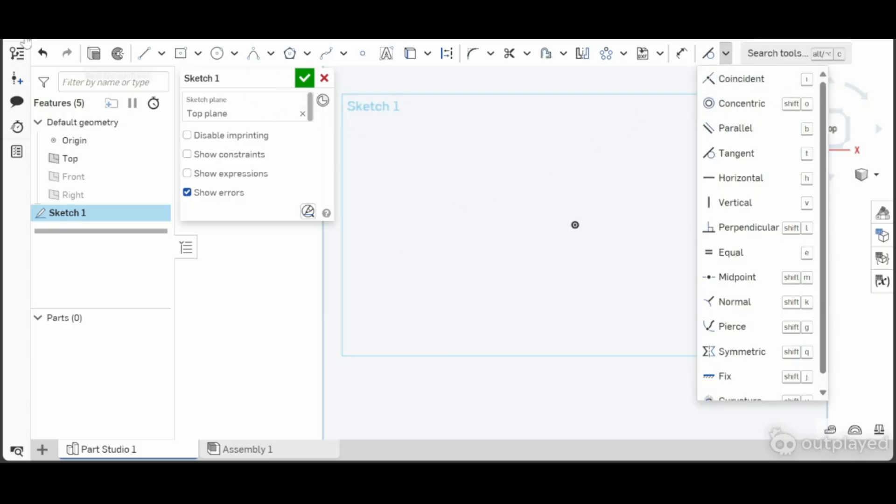
pyautogui.click(144, 53)
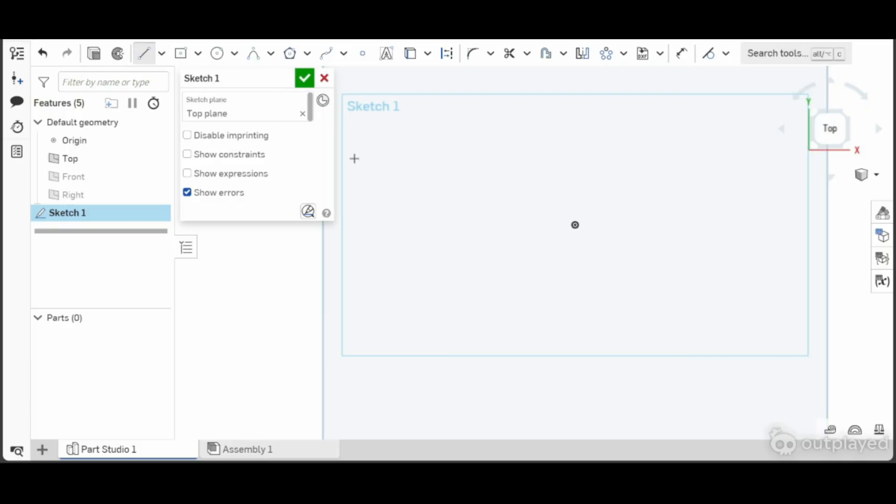
pyautogui.click(403, 172)
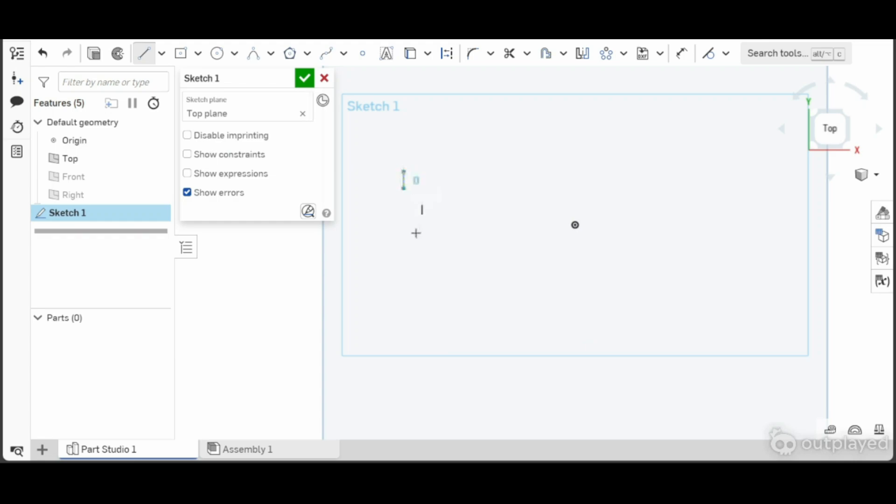
pyautogui.click(412, 263)
pyautogui.press('Escape')
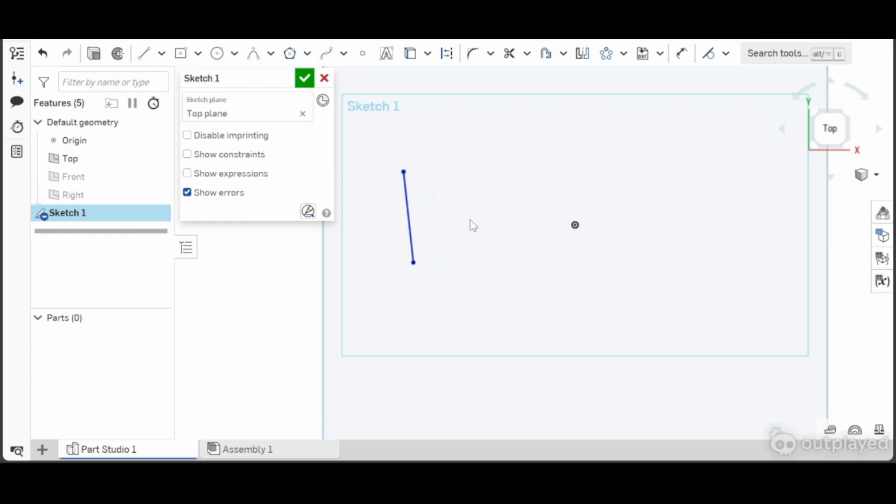
# - Sketch a short slanted line between the existing near-vertical line and the origin
pyautogui.press('l')
pyautogui.moveTo(458, 190); pyautogui.dragTo(464, 212)
pyautogui.click(483, 309)
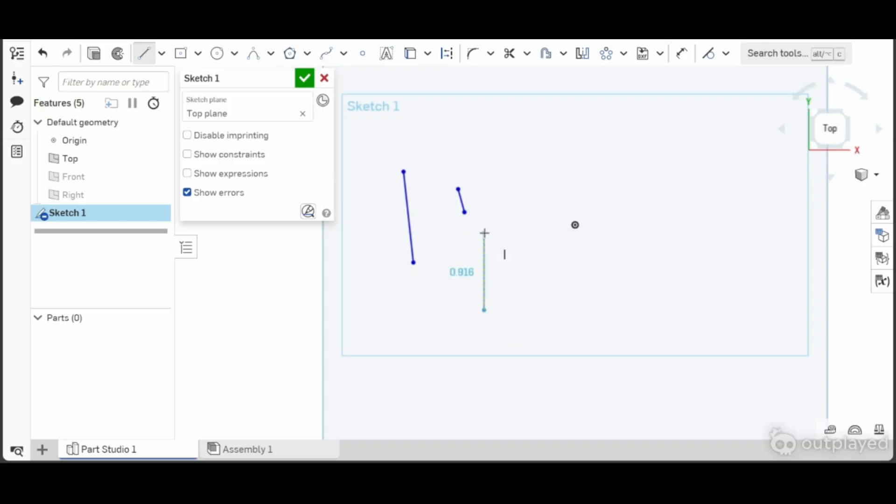
pyautogui.press('Escape')
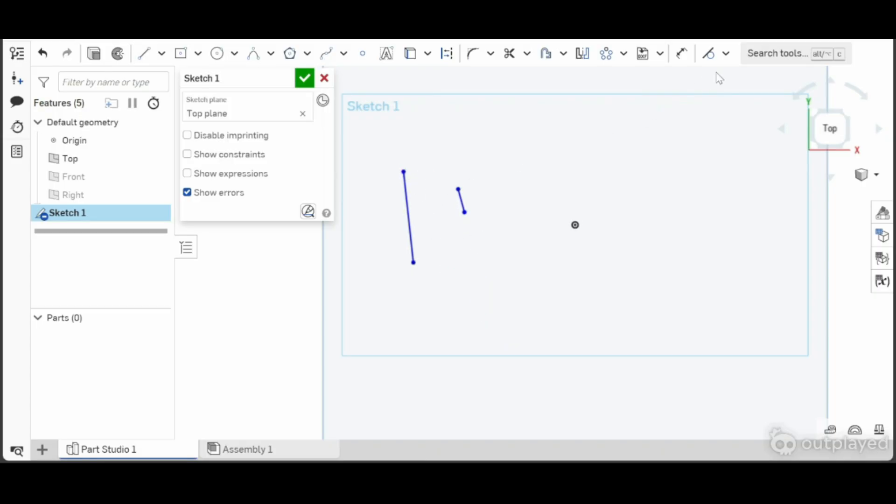
# - Apply a Horizontal constraint between the upper endpoints of the short line and the long near-vertical line
pyautogui.click(726, 53)
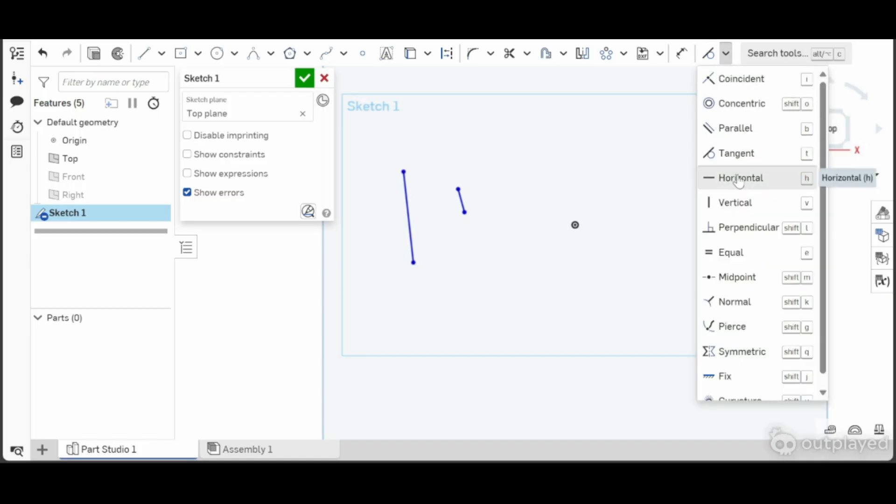
pyautogui.click(738, 177)
pyautogui.click(459, 189)
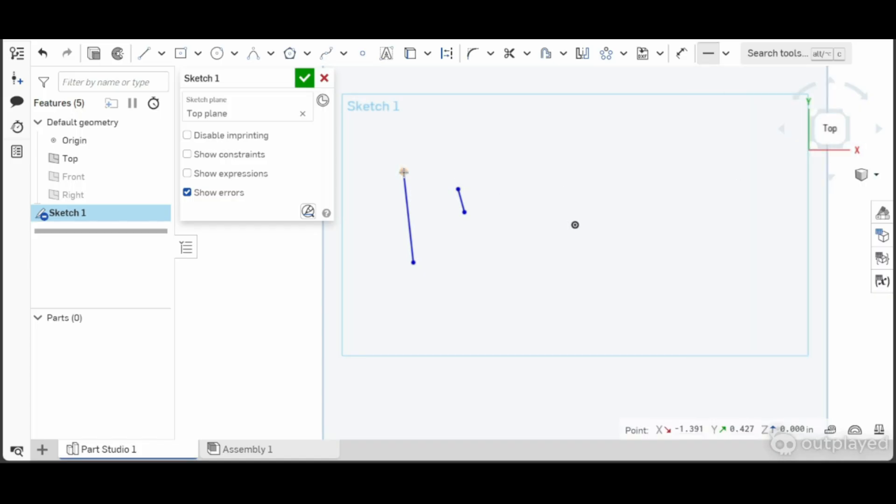
pyautogui.click(404, 172)
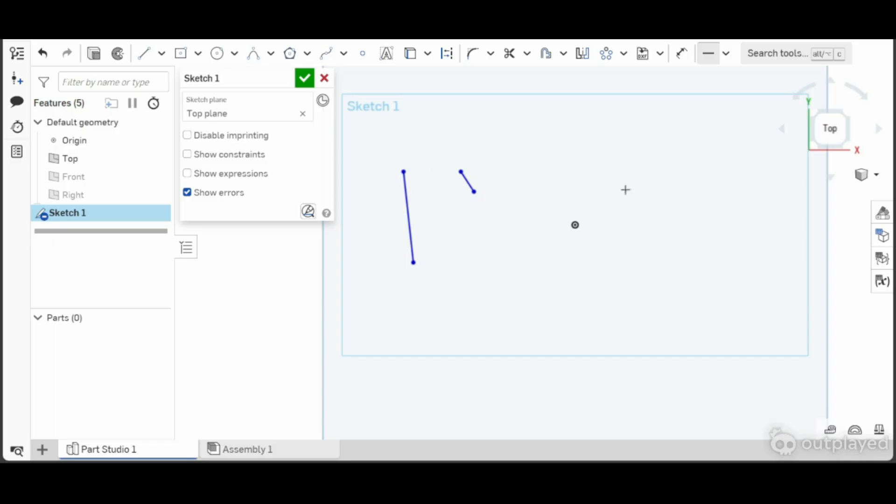
# - Sketch a third, slightly slanted near-vertical line just below the long near-vertical line
pyautogui.scroll(8, 724, 91)
pyautogui.scroll(-5, 455, 380)
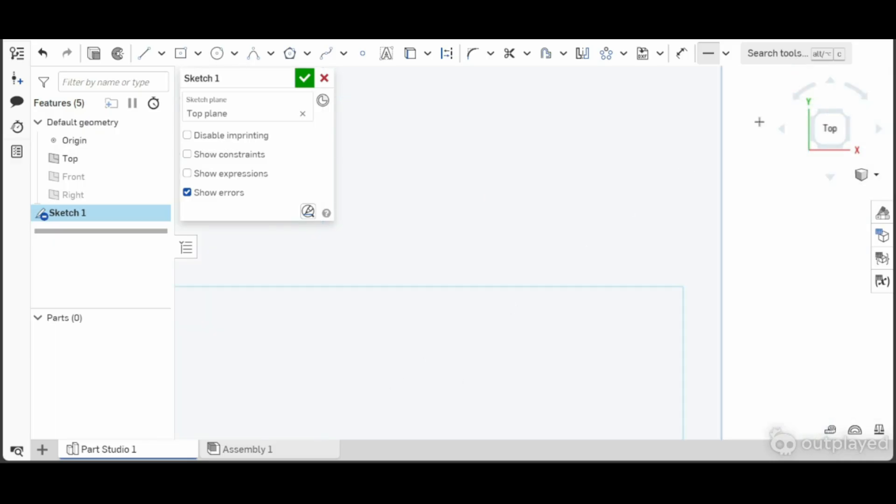
pyautogui.click(845, 146)
pyautogui.click(831, 115)
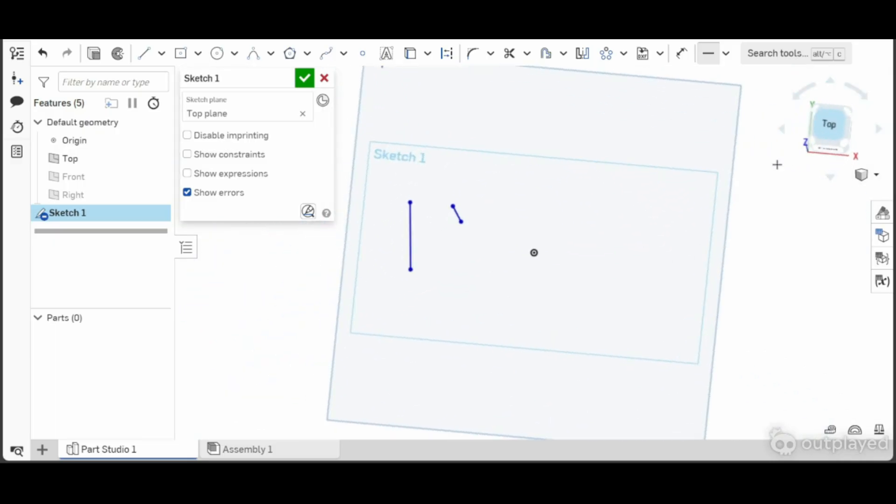
pyautogui.click(725, 53)
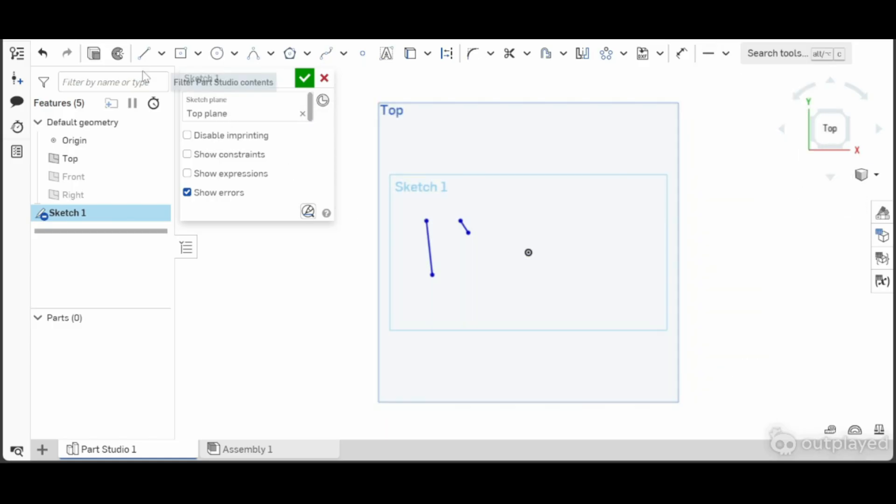
pyautogui.click(144, 52)
pyautogui.click(443, 278)
pyautogui.click(448, 325)
pyautogui.press('Escape')
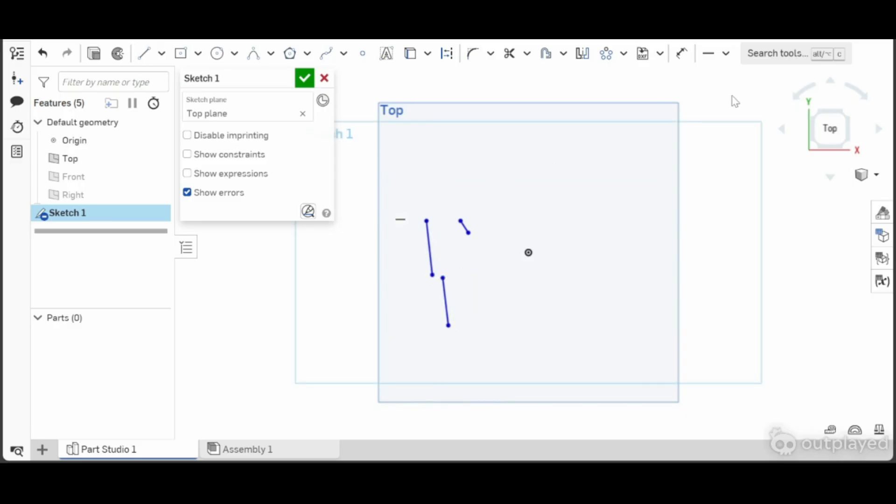
# - Apply a Vertical constraint between the upper endpoints of the two near-vertical lines
pyautogui.click(726, 53)
pyautogui.click(736, 202)
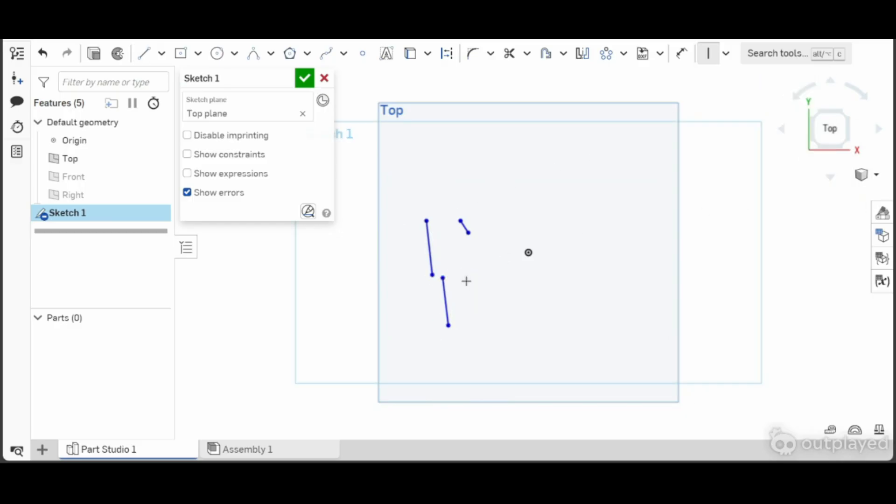
pyautogui.click(439, 278)
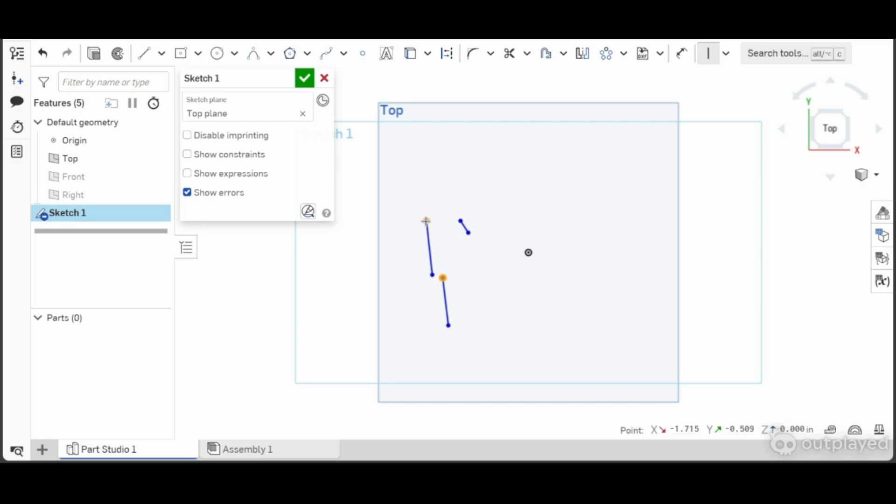
pyautogui.click(425, 220)
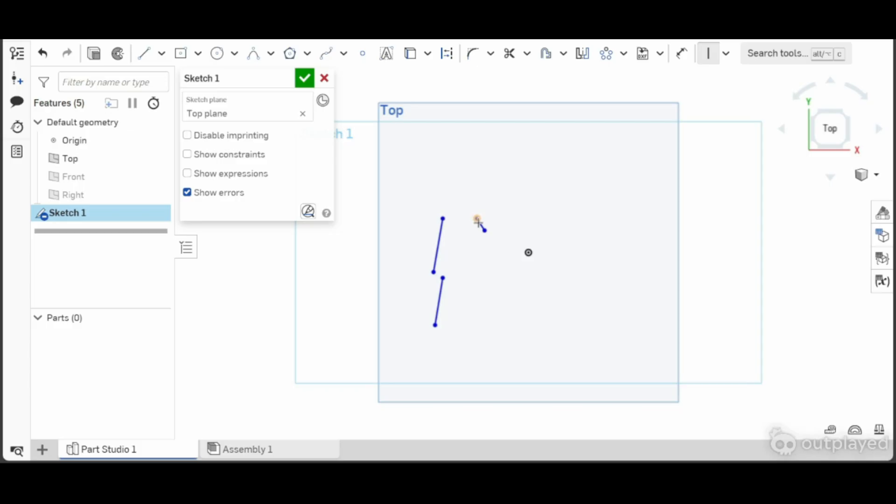
# - Sketch a single horizontal line just below the origin
pyautogui.click(728, 55)
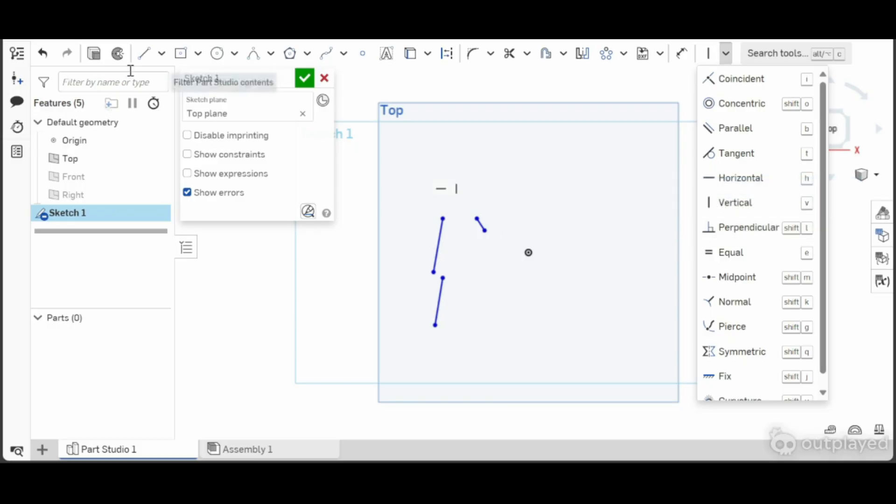
pyautogui.click(182, 56)
pyautogui.click(143, 54)
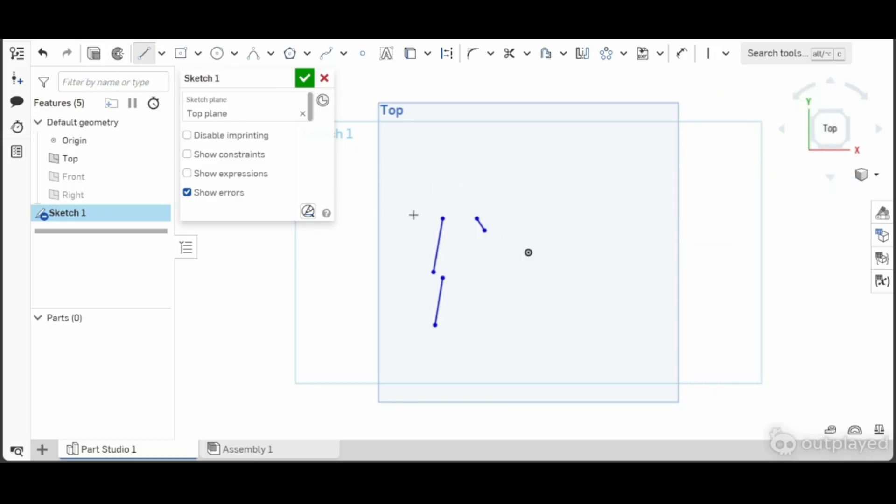
pyautogui.click(469, 282)
pyautogui.click(561, 281)
pyautogui.press('Escape')
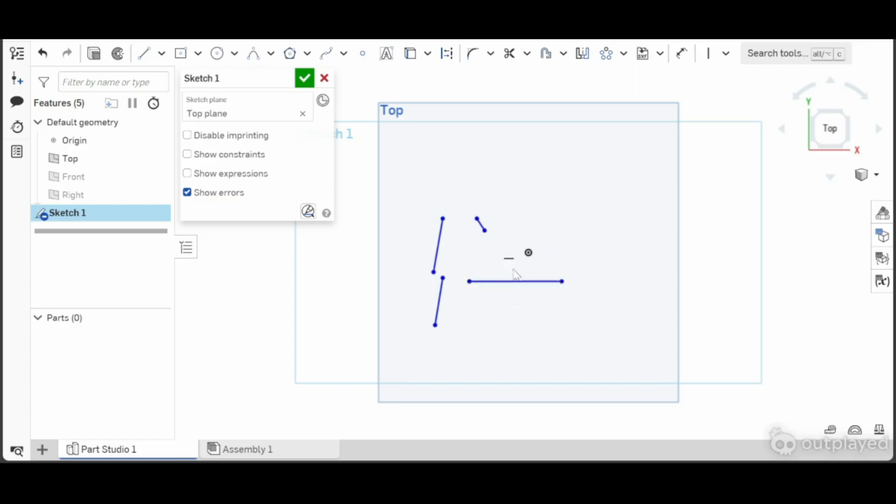
# - Delete the Horizontal constraint from the line below the origin
pyautogui.rightClick(518, 264)
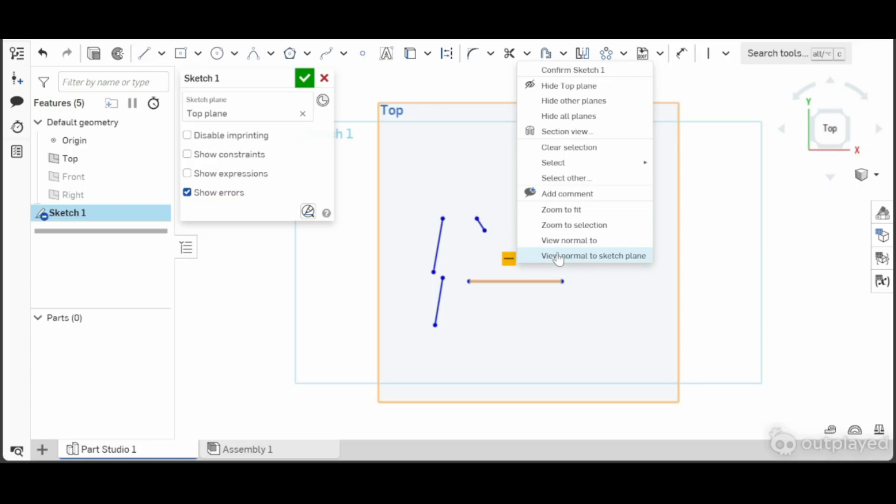
pyautogui.press('Escape')
pyautogui.rightClick(508, 260)
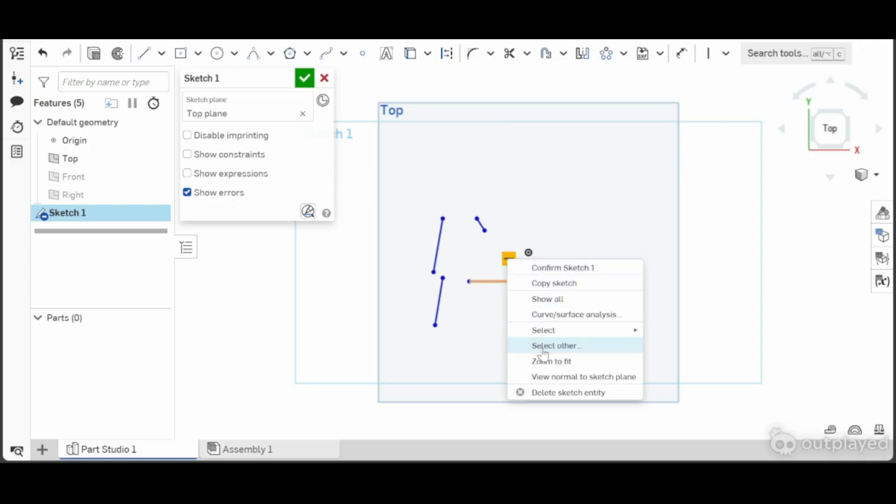
pyautogui.click(559, 395)
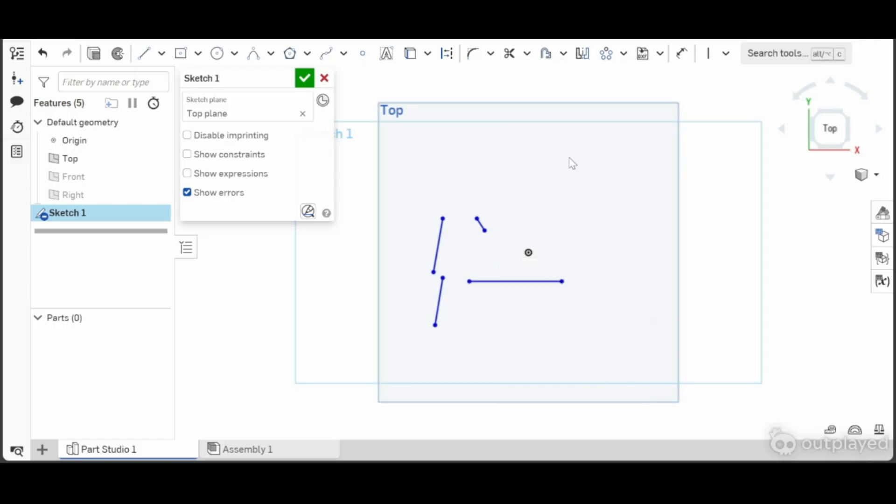
# - Apply a Perpendicular constraint between the line below the origin and the upper near-vertical line
pyautogui.click(725, 53)
pyautogui.click(711, 227)
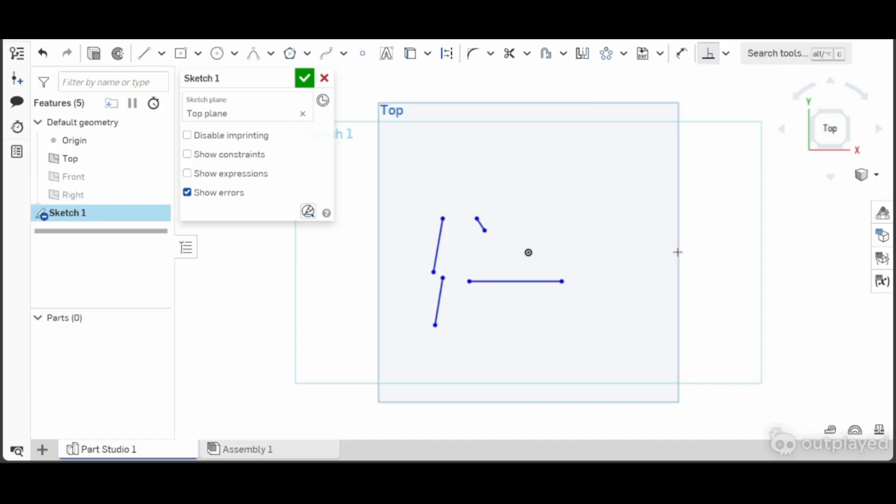
pyautogui.click(470, 280)
pyautogui.click(437, 252)
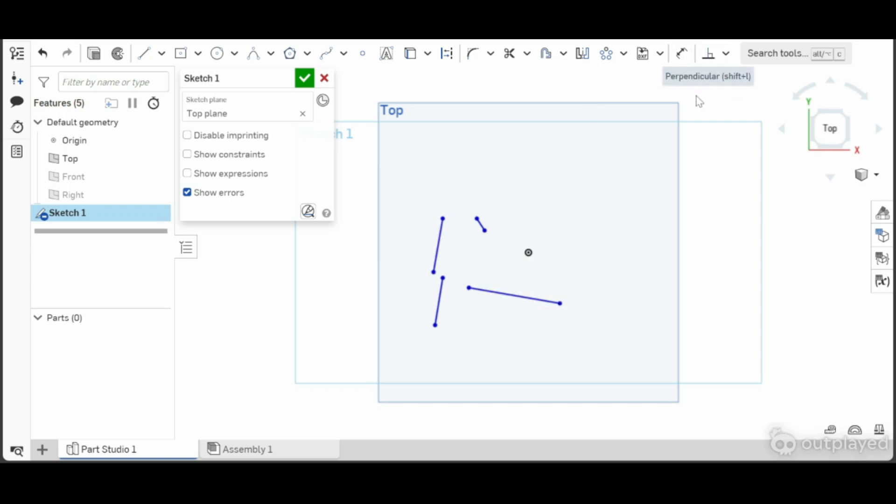
# - Apply an Equal constraint between the upper near-vertical line and the line perpendicular to it
pyautogui.click(725, 54)
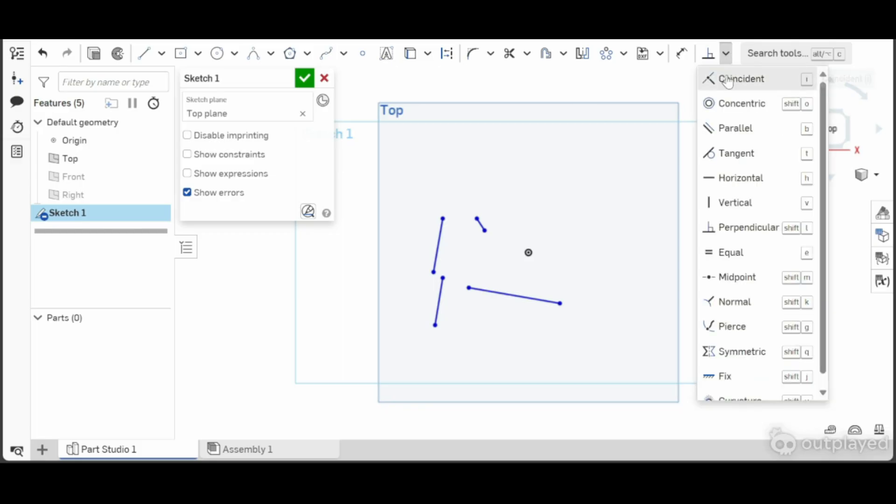
pyautogui.click(747, 263)
pyautogui.click(437, 250)
pyautogui.click(507, 293)
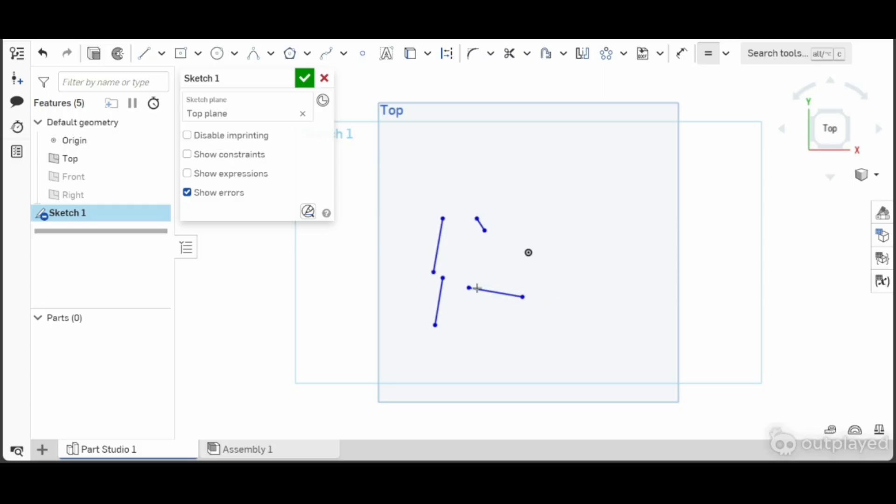
# - Place a sketch point on the upper near-vertical line and constrain it to the line's midpoint
pyautogui.scroll(1, 467, 299)
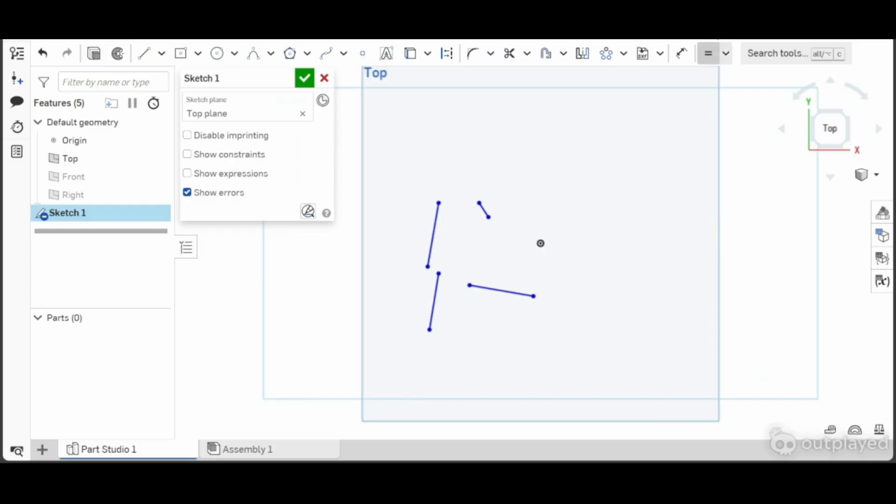
pyautogui.click(726, 54)
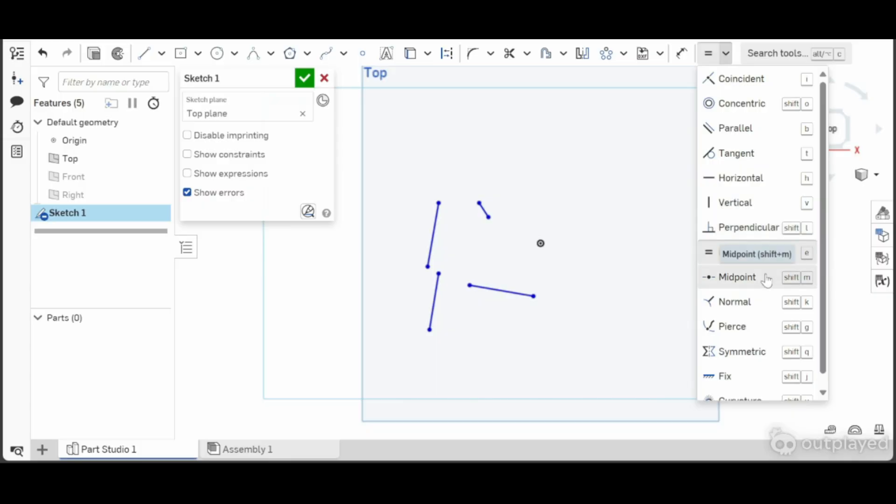
pyautogui.click(737, 277)
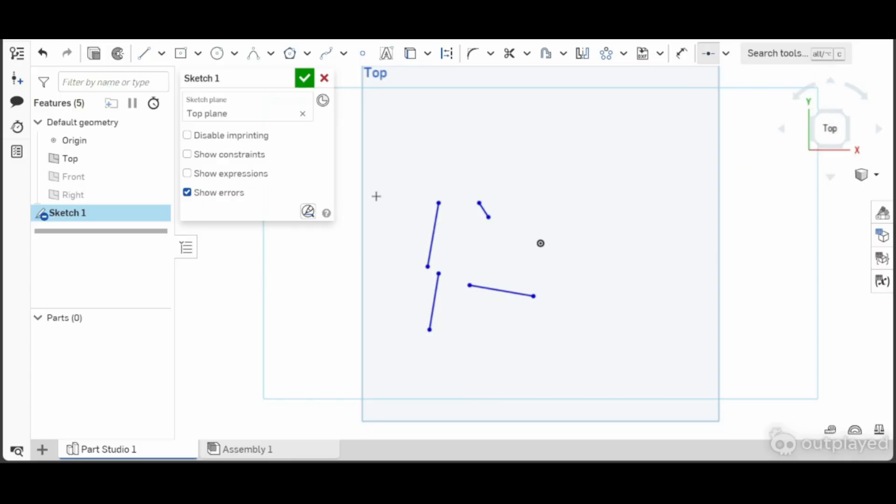
pyautogui.click(362, 53)
pyautogui.click(430, 251)
pyautogui.click(708, 53)
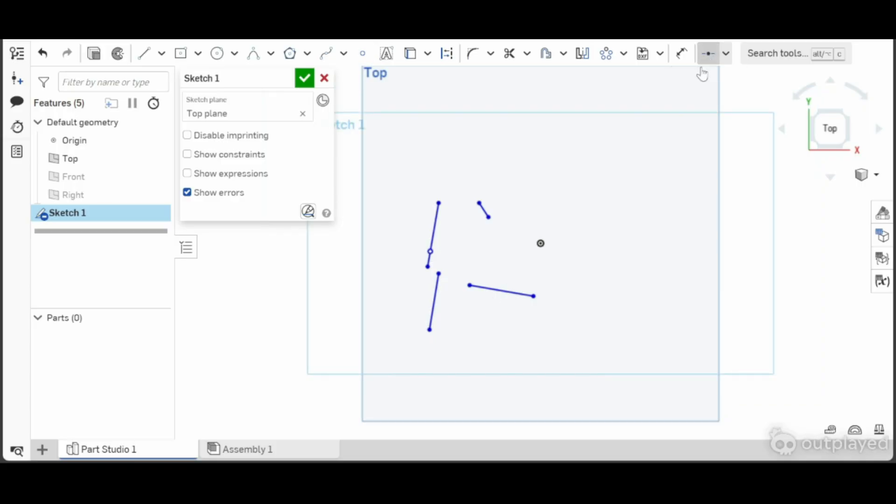
pyautogui.click(431, 250)
pyautogui.click(433, 240)
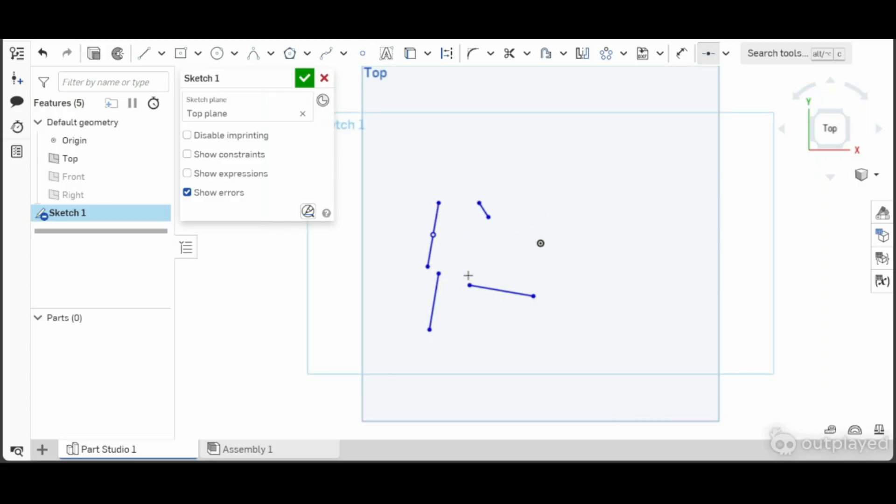
pyautogui.click(725, 53)
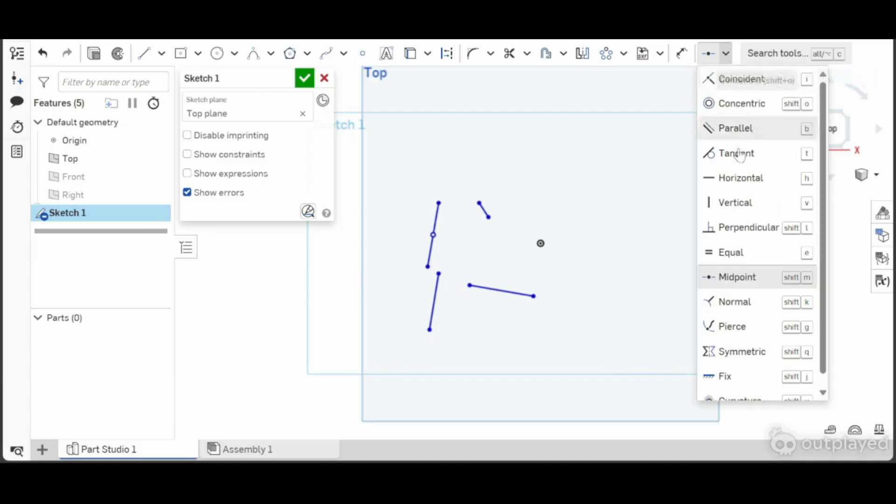
pyautogui.scroll(-1, 721, 276)
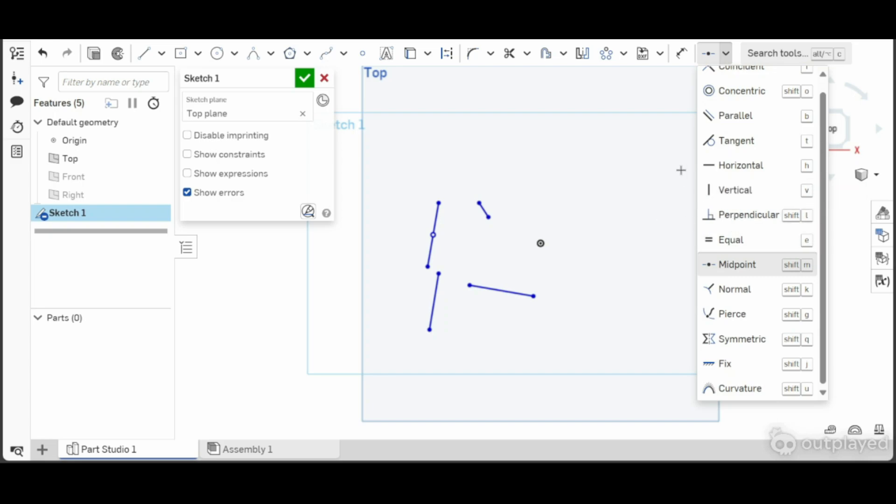
pyautogui.click(722, 51)
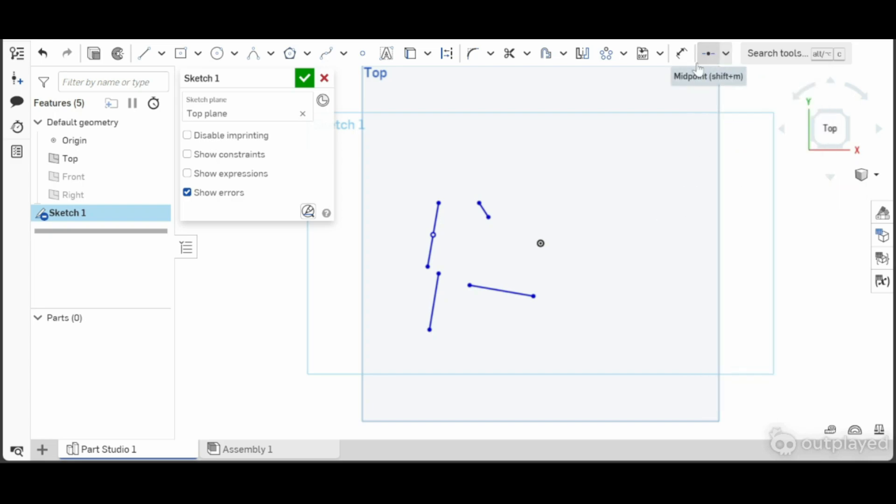
# - Use Transform to move the line below the origin up and toward positive X, close to the origin
pyautogui.click(622, 55)
pyautogui.click(647, 125)
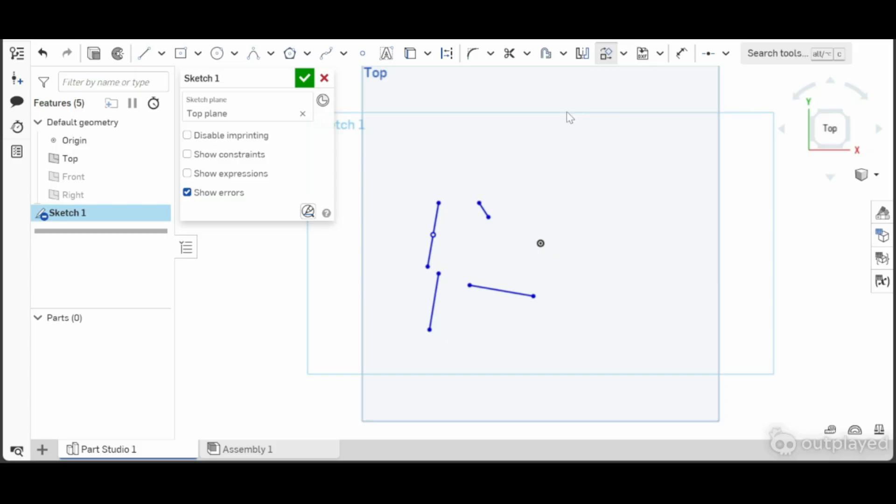
pyautogui.click(491, 293)
pyautogui.moveTo(491, 261); pyautogui.dragTo(518, 236)
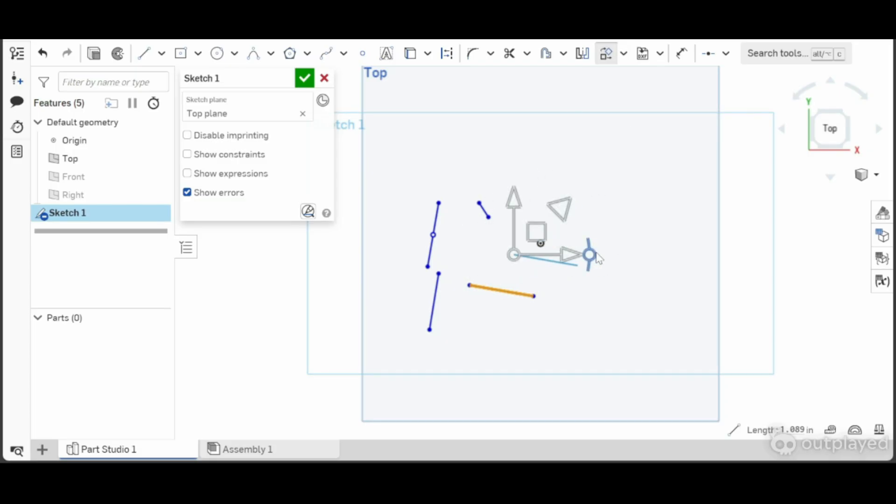
pyautogui.click(672, 225)
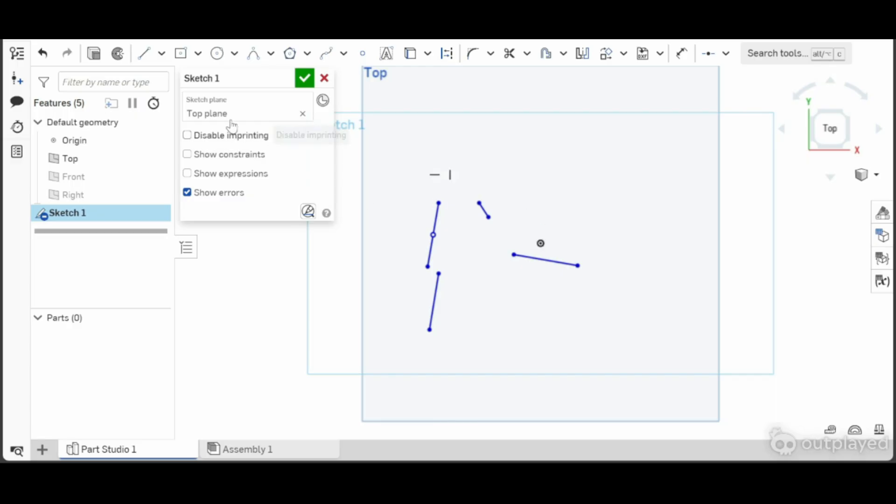
# - Sketch a closed rectangle from lines starting at the origin, about 1.22 in wide and 1.08 in high
pyautogui.click(145, 53)
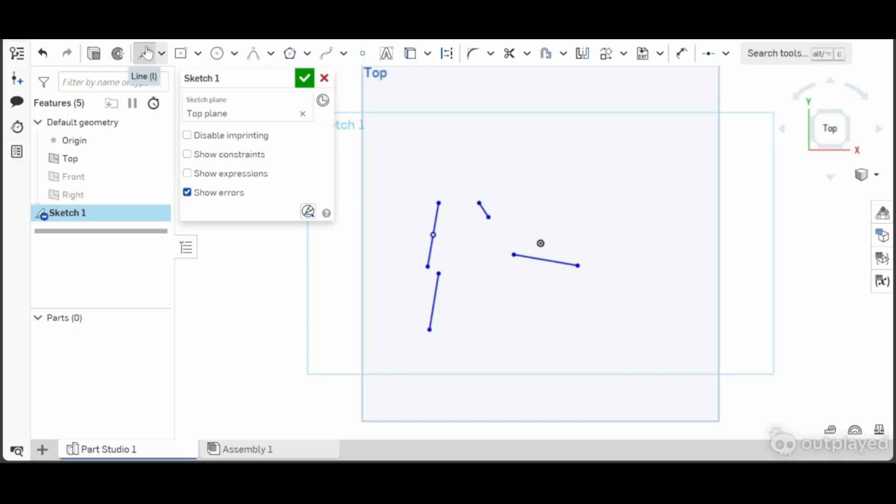
pyautogui.click(541, 243)
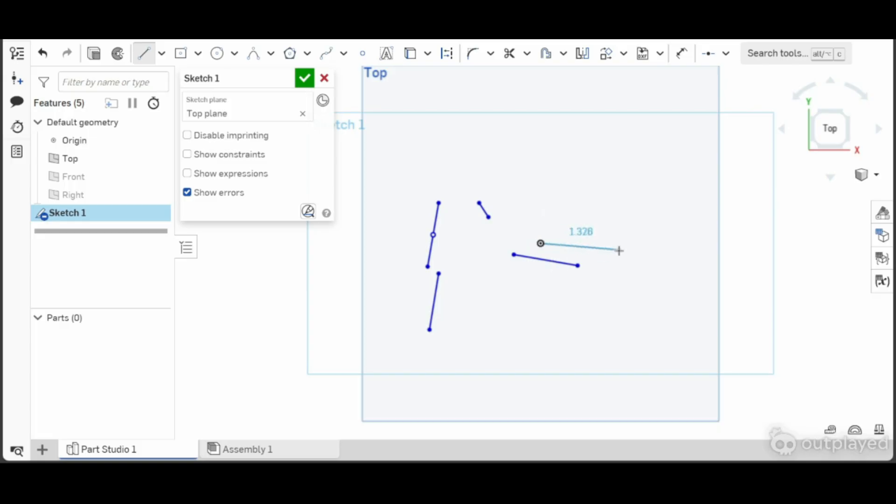
pyautogui.click(613, 244)
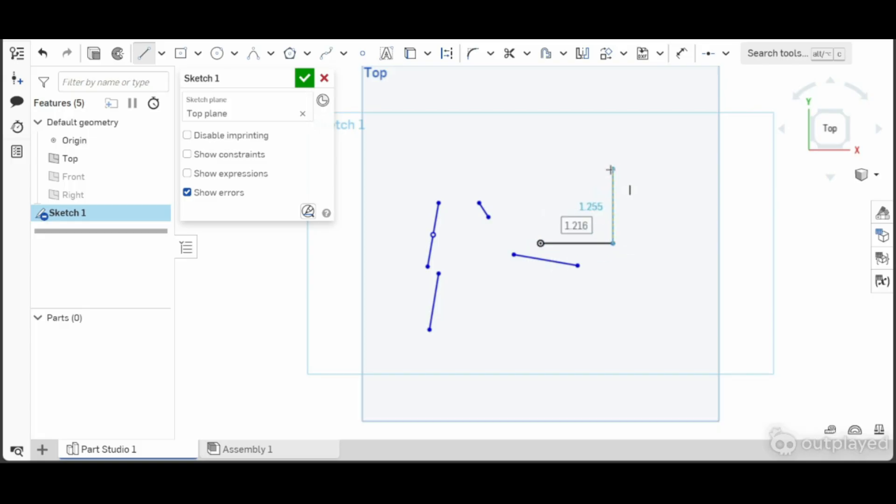
pyautogui.click(610, 180)
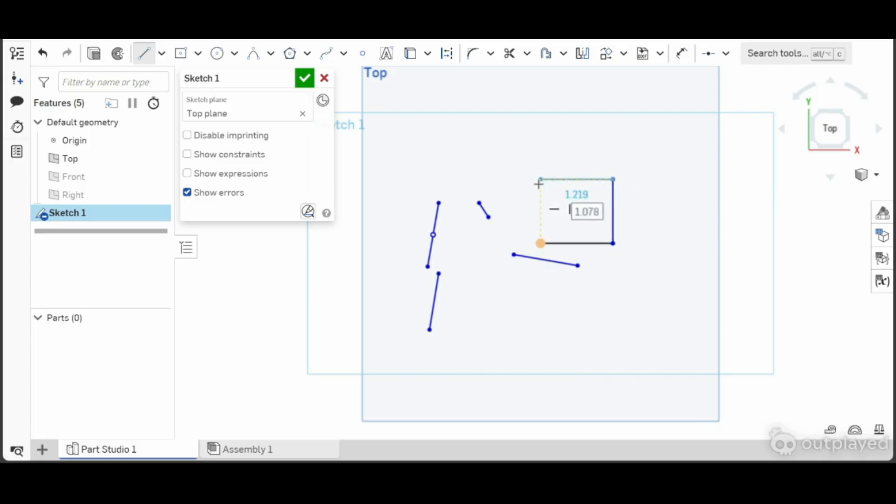
pyautogui.click(540, 179)
pyautogui.click(540, 243)
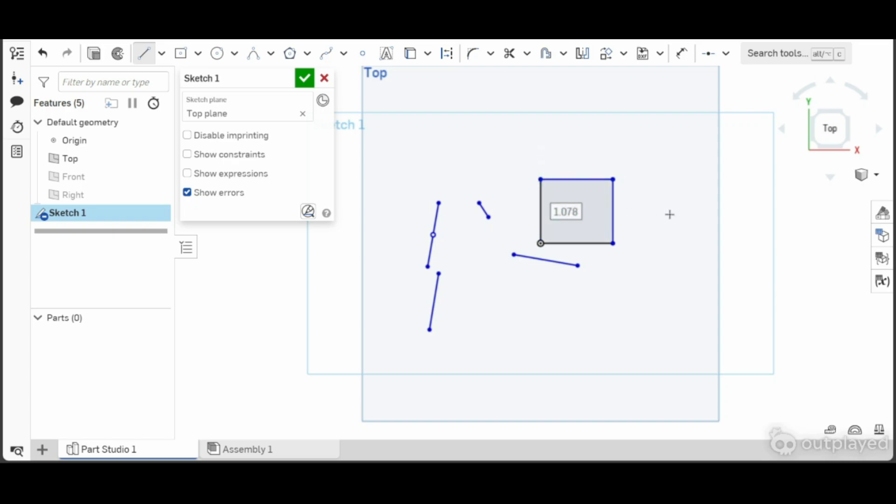
pyautogui.press('Escape')
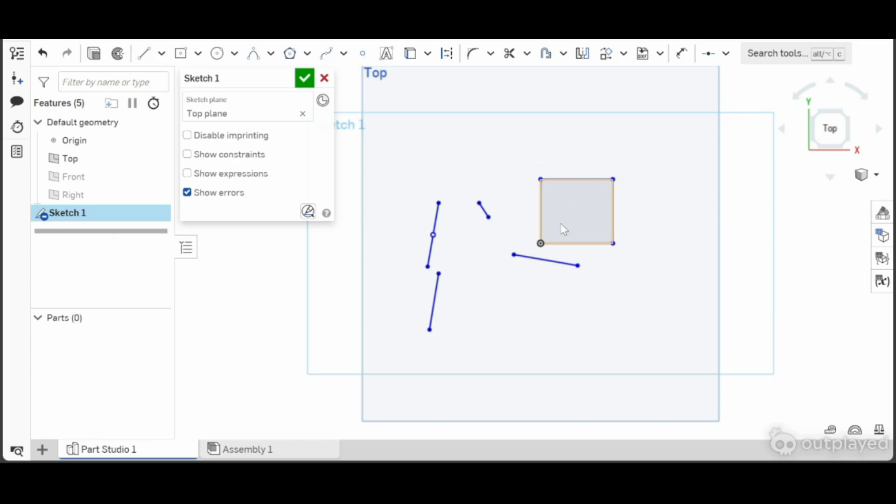
# - Pull the rectangle's corner opposite the origin inward, making the rectangle about 0.9 in high
pyautogui.moveTo(613, 180)
pyautogui.mouseDown()
pyautogui.moveTo(581, 207)
pyautogui.moveTo(612, 161)
pyautogui.moveTo(637, 167)
pyautogui.moveTo(663, 204)
pyautogui.moveTo(583, 189)
pyautogui.moveTo(597, 206)
pyautogui.moveTo(606, 190)
pyautogui.mouseUp()
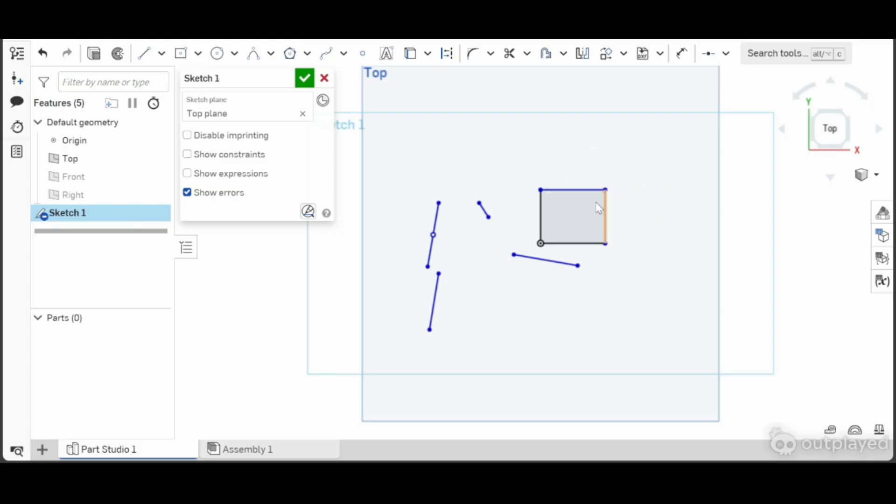
pyautogui.click(540, 218)
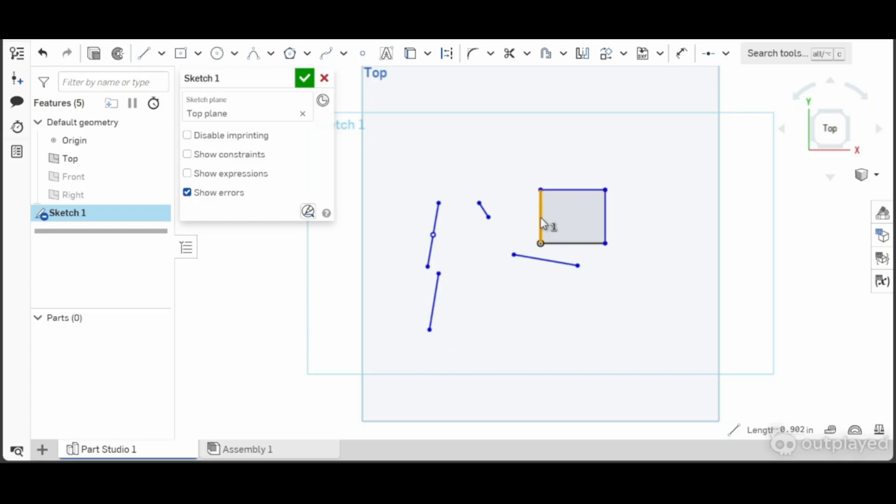
pyautogui.press('Delete')
pyautogui.click(541, 216)
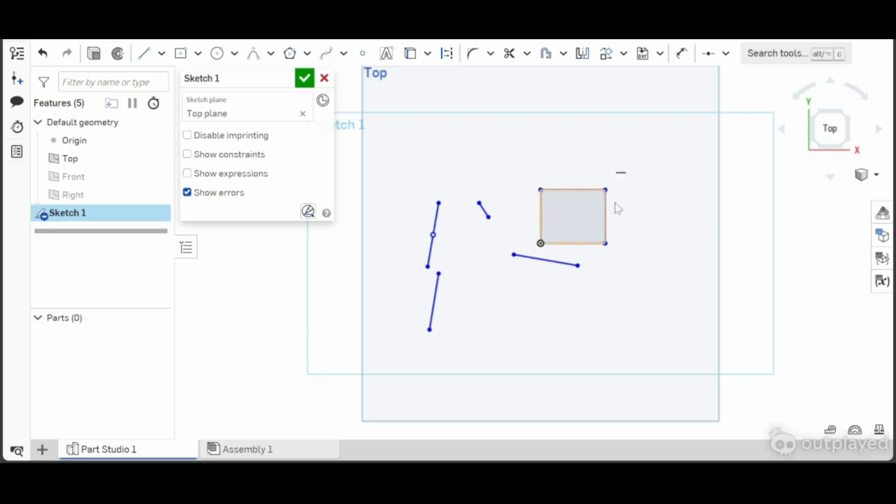
# - Apply an Equal constraint between the rectangle's upper edge and its vertical edge through the origin
pyautogui.click(726, 55)
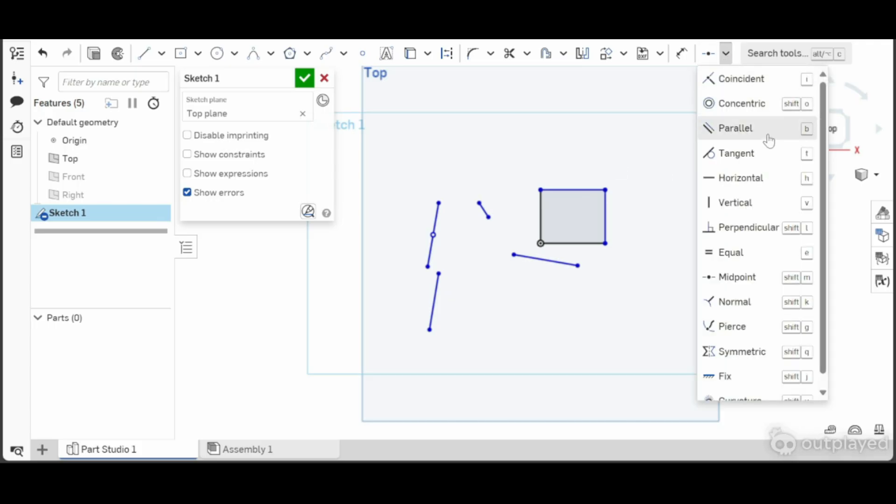
pyautogui.click(732, 253)
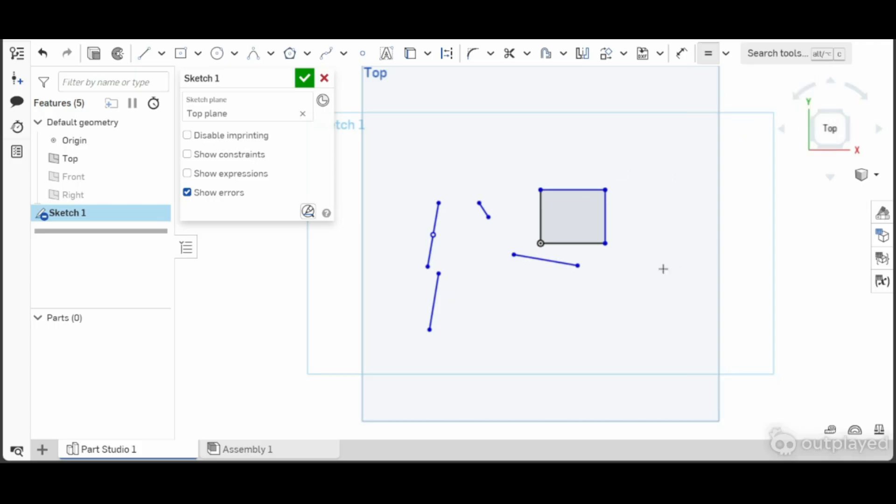
pyautogui.click(581, 190)
pyautogui.click(540, 220)
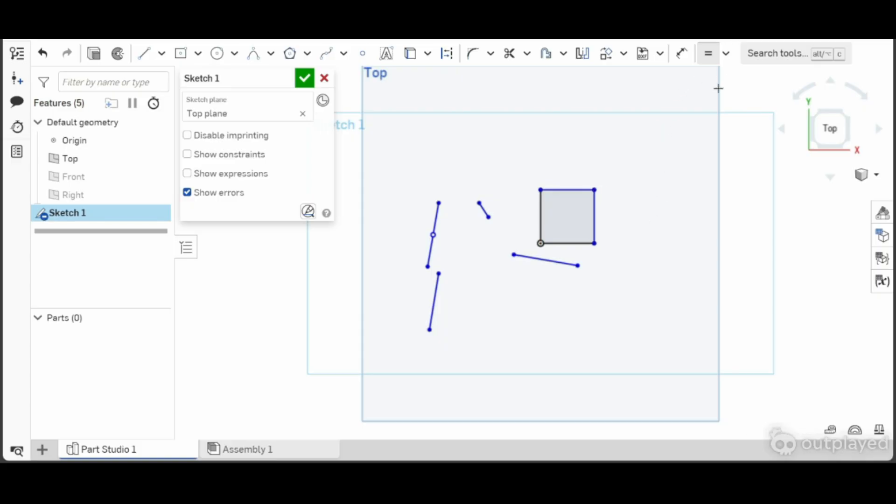
pyautogui.click(704, 56)
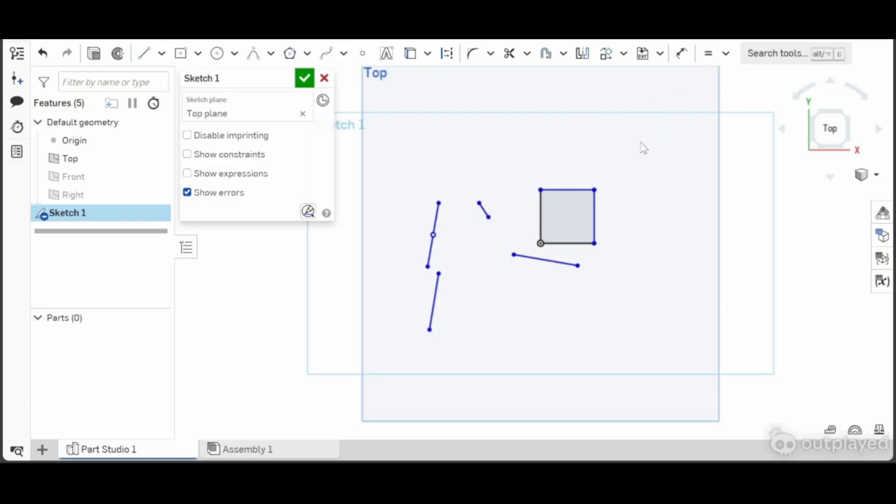
# - Enlarge the square slightly from its corner opposite the origin and dimension its upper edge to 1 in
pyautogui.moveTo(594, 191); pyautogui.dragTo(603, 181)
pyautogui.click(681, 52)
pyautogui.click(575, 180)
pyautogui.click(584, 154)
pyautogui.write('1')
pyautogui.press('Return')
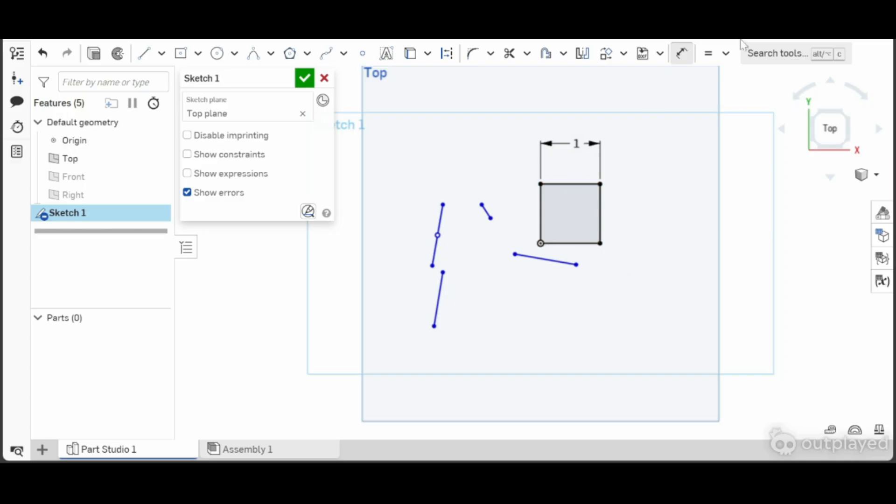
pyautogui.click(682, 55)
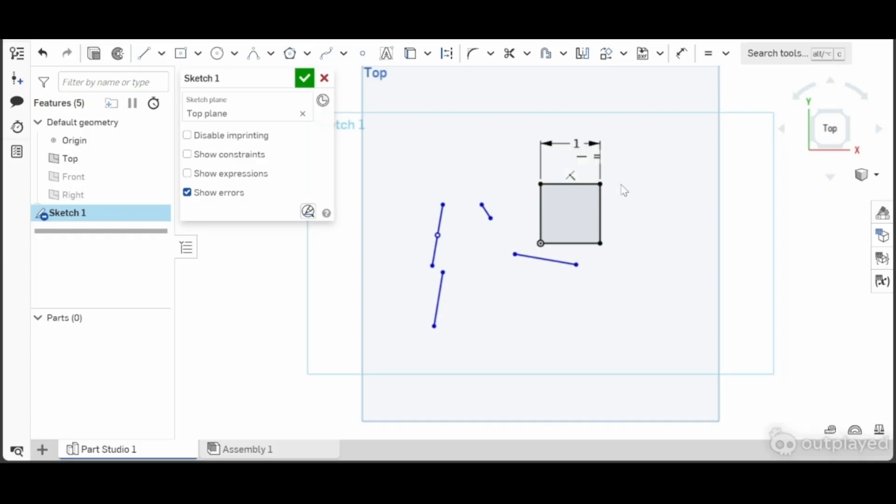
# - Delete the square at the origin together with the surrounding practice lines and midpoint
pyautogui.scroll(10, 622, 187)
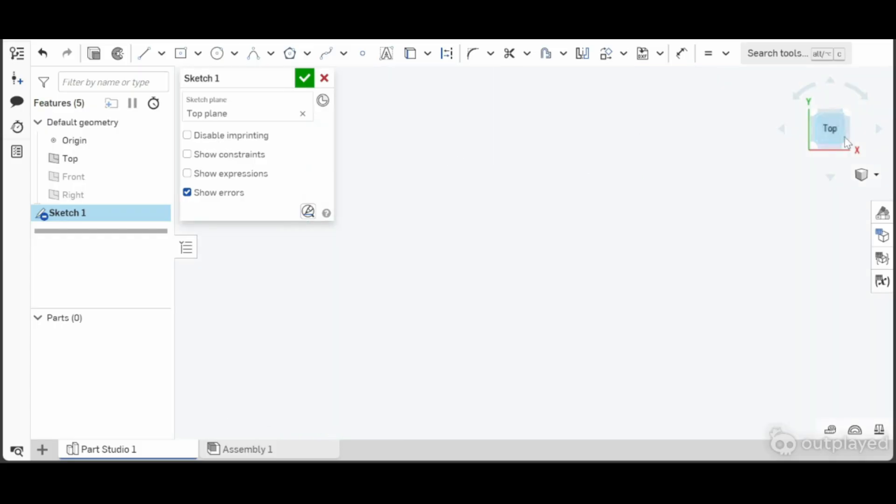
pyautogui.click(829, 128)
pyautogui.moveTo(635, 177); pyautogui.dragTo(394, 354)
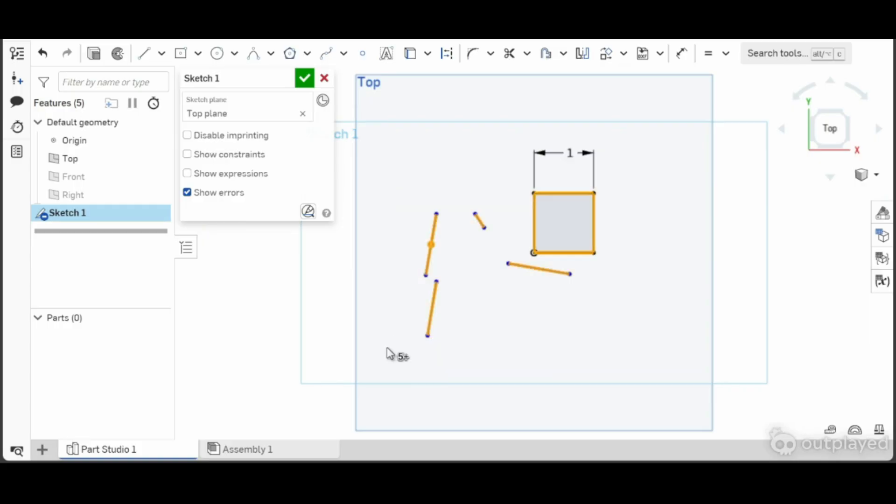
pyautogui.press('Delete')
# - Add the sketch text "LNL MODELING" in a text box above the origin and finish Sketch 1
pyautogui.click(386, 53)
pyautogui.click(376, 148)
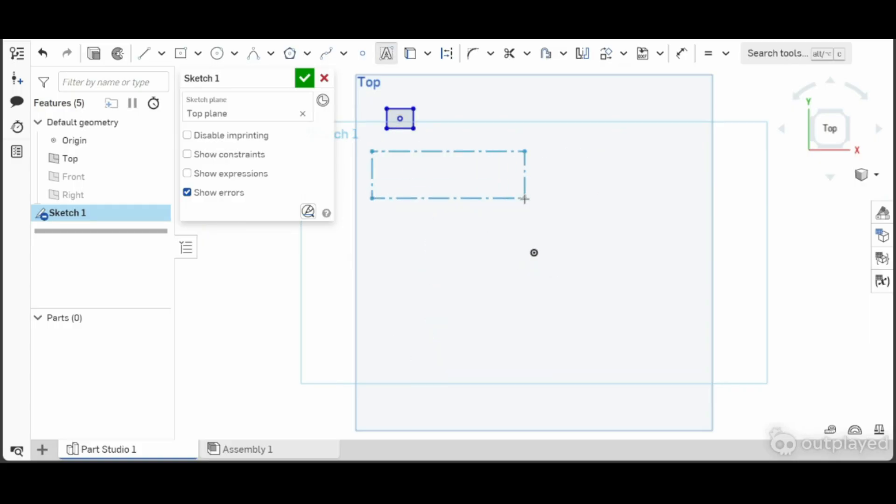
pyautogui.click(523, 198)
pyautogui.write('LNL ')
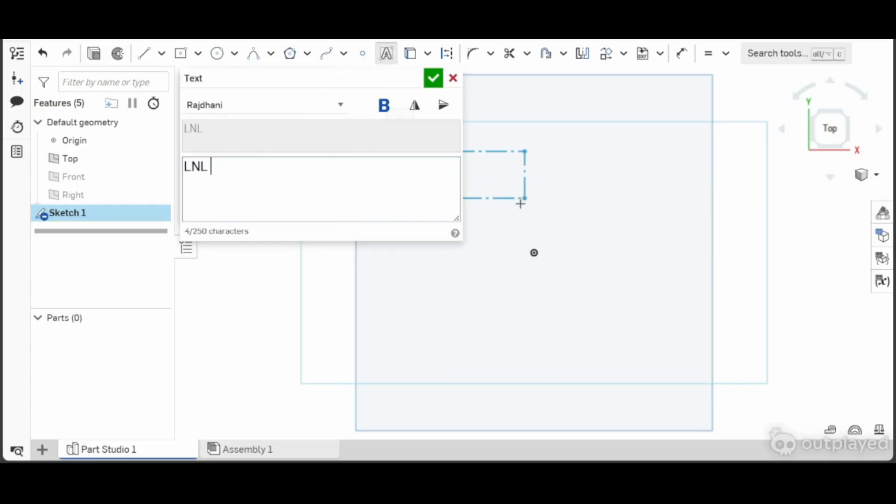
pyautogui.write('MODELING')
pyautogui.scroll(3, 521, 203)
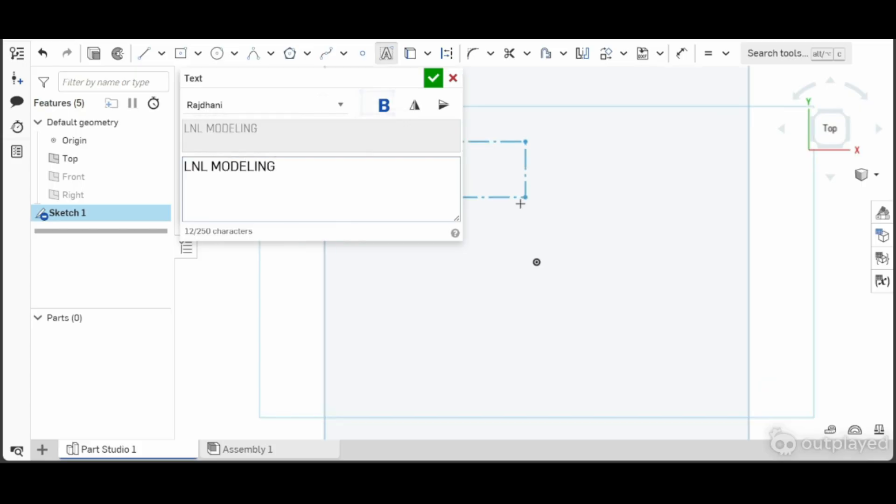
pyautogui.click(433, 78)
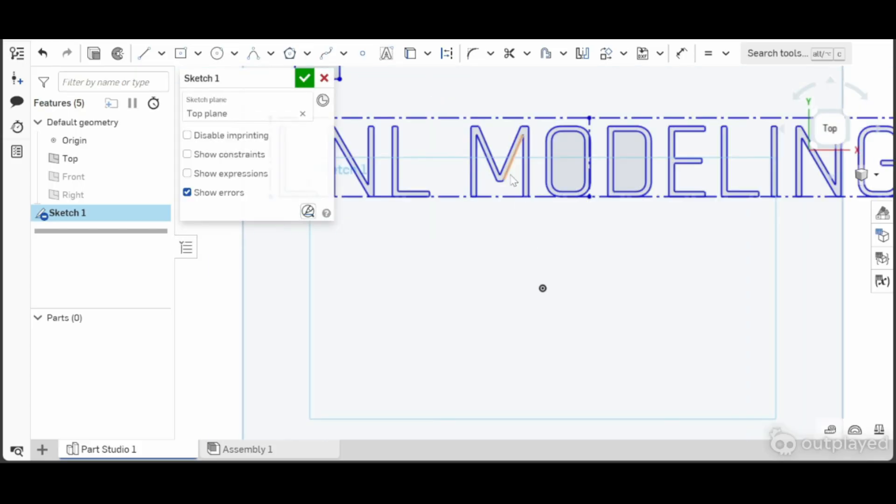
pyautogui.scroll(-1, 566, 201)
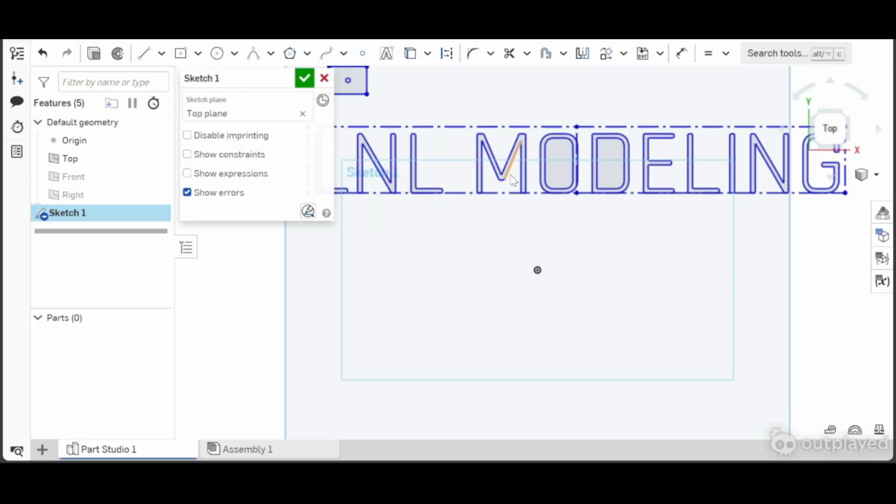
pyautogui.click(303, 79)
pyautogui.moveTo(699, 251); pyautogui.dragTo(685, 201, button='right')
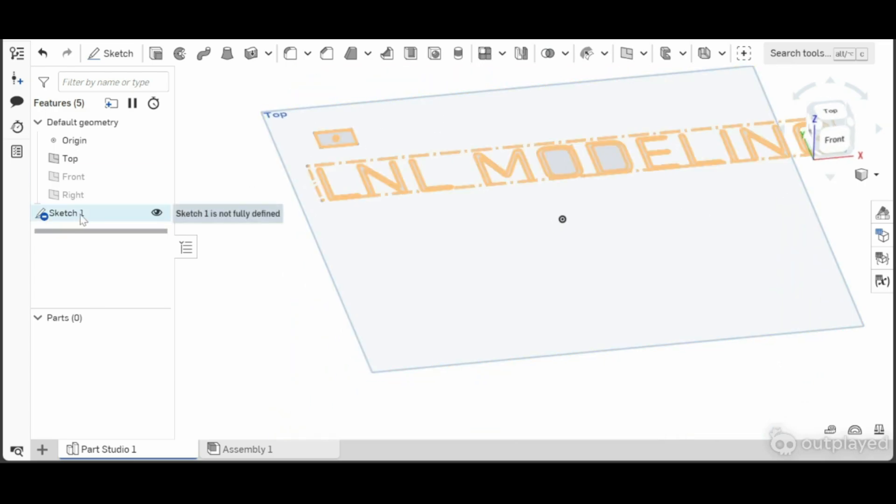
pyautogui.moveTo(572, 330)
pyautogui.mouseDown(button='right')
pyautogui.moveTo(539, 314)
pyautogui.moveTo(554, 334)
pyautogui.mouseUp(button='right')
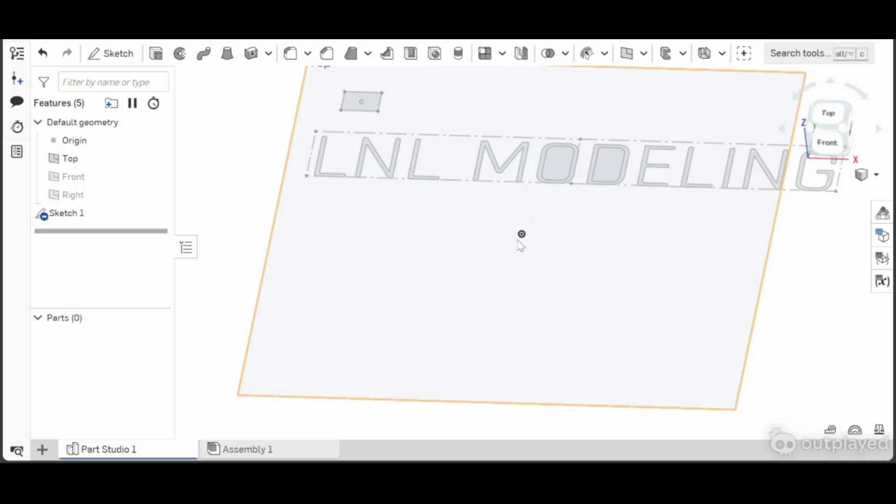
pyautogui.scroll(-3, 498, 382)
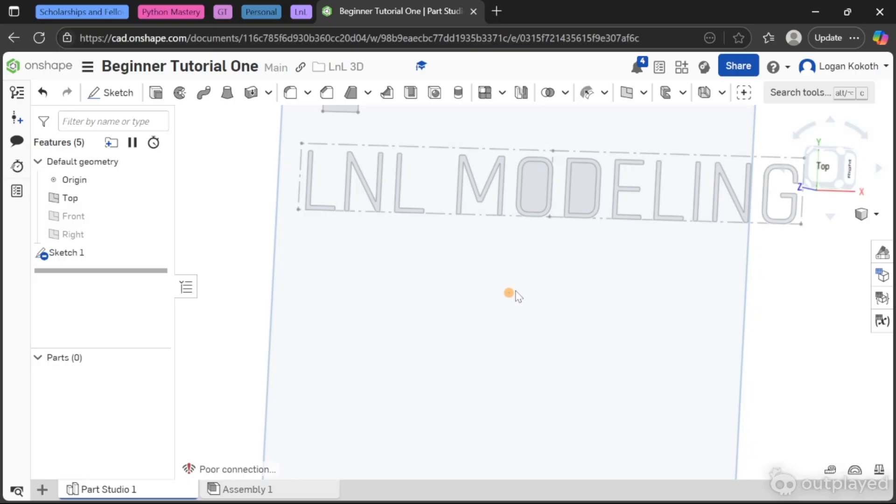